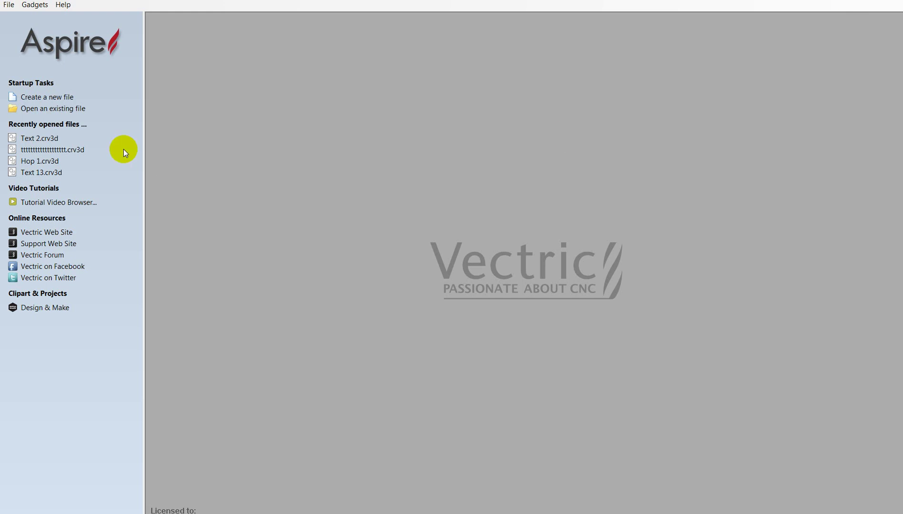
Step: Create a new single-sided 2440 × 2440 mm job, 19 mm thick, with the default setup
{"action": "left_click", "coordinate": [36, 95]}
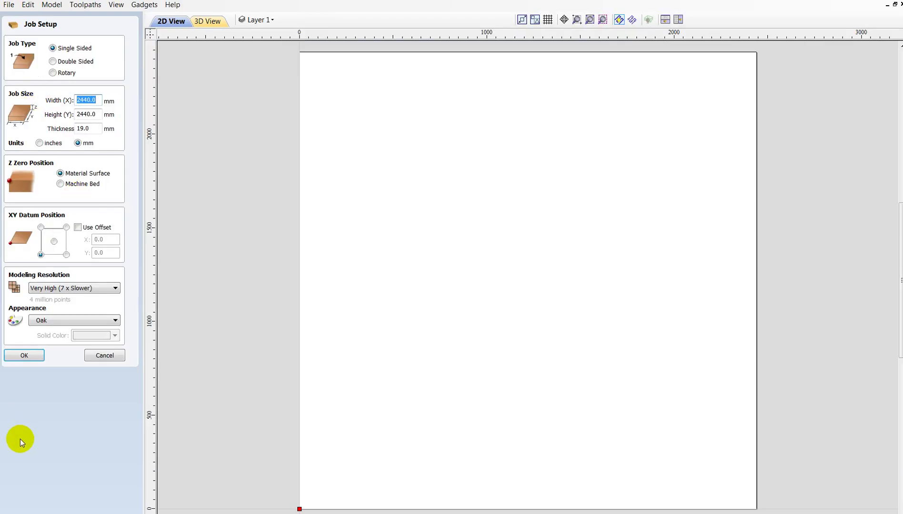
{"action": "left_click", "coordinate": [36, 358]}
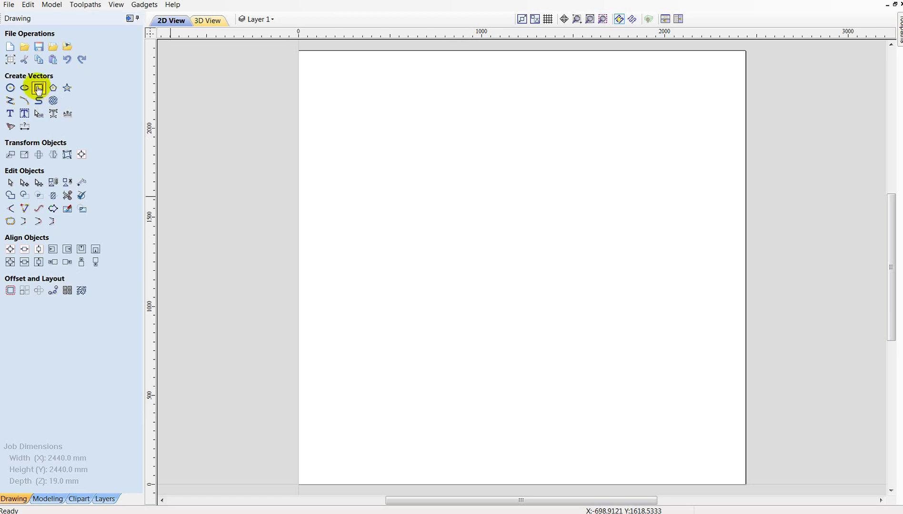
Step: Draw a rectangle and set its width and height to 305 mm
{"action": "left_click", "coordinate": [38, 89]}
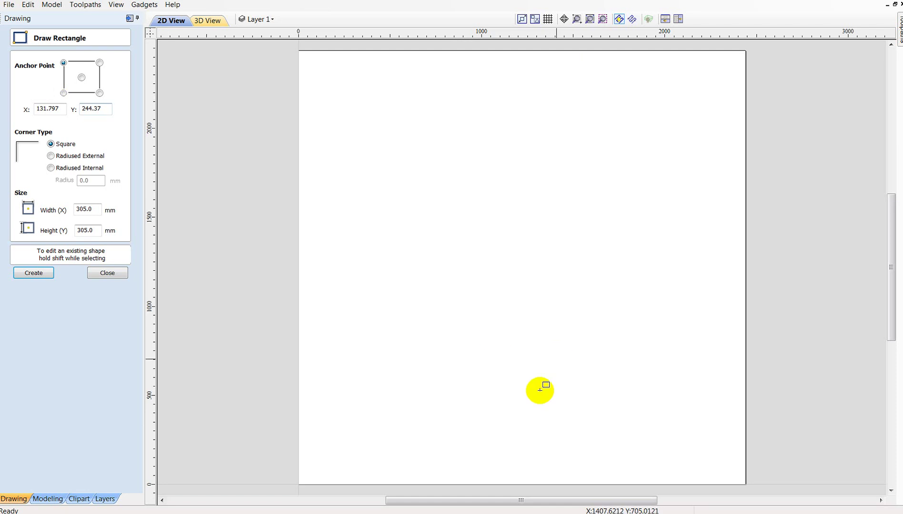
{"action": "left_click_drag", "start_coordinate": [323, 450], "coordinate": [370, 495]}
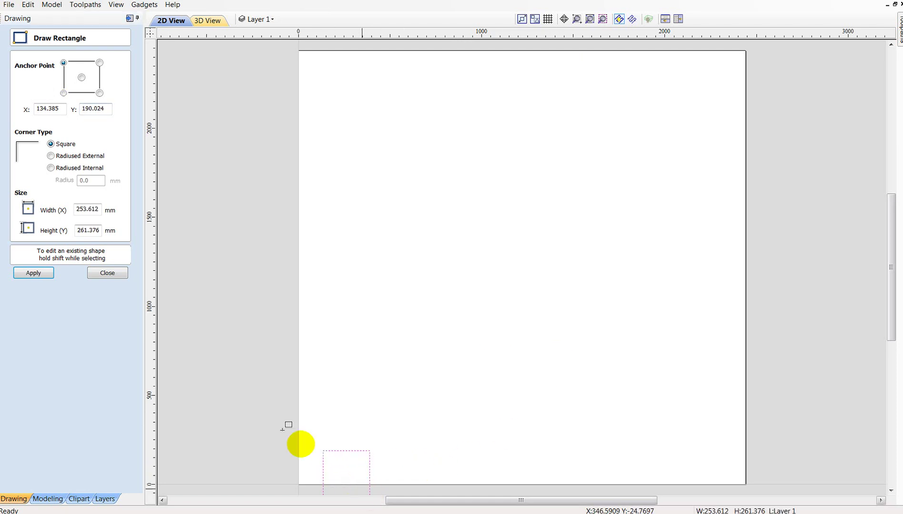
{"action": "double_click", "coordinate": [98, 210]}
{"action": "type", "text": "305"}
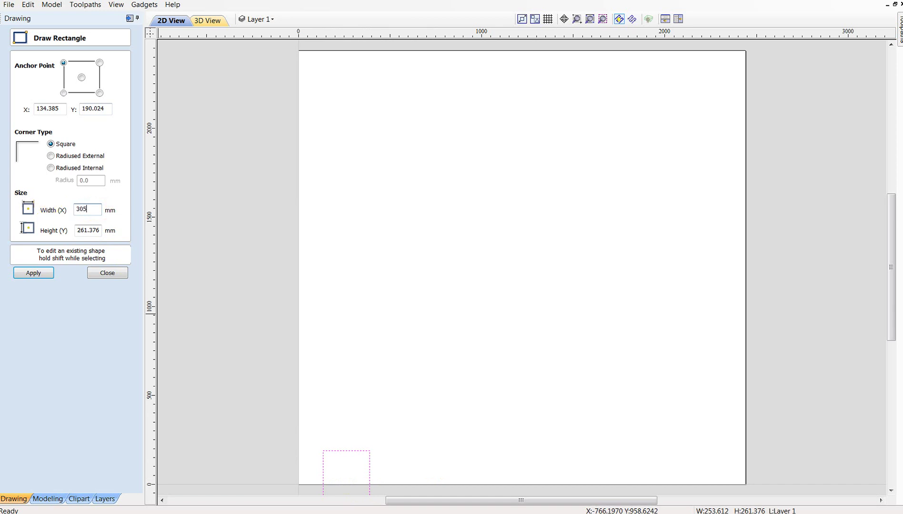
{"action": "scroll", "coordinate": [403, 302], "scroll_direction": "down", "scroll_amount": 1}
{"action": "scroll", "coordinate": [436, 388], "scroll_direction": "down", "scroll_amount": 2}
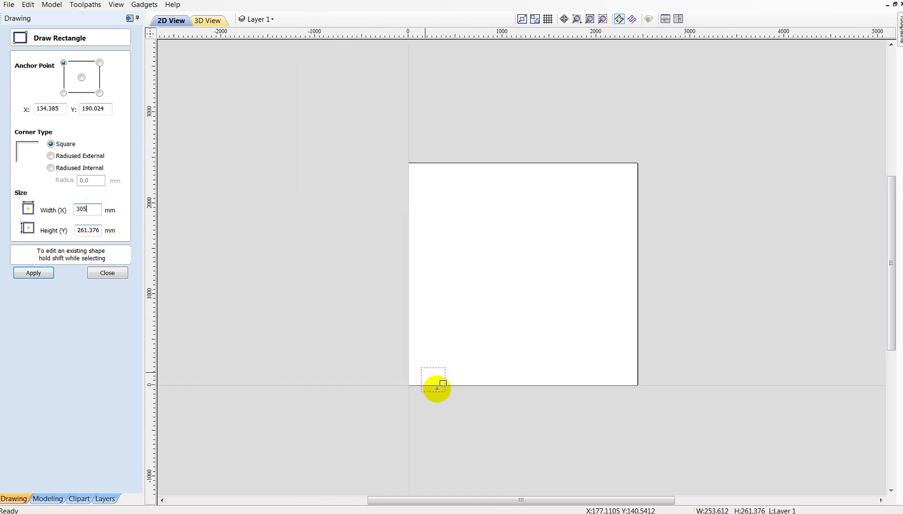
{"action": "scroll", "coordinate": [436, 388], "scroll_direction": "up", "scroll_amount": 3}
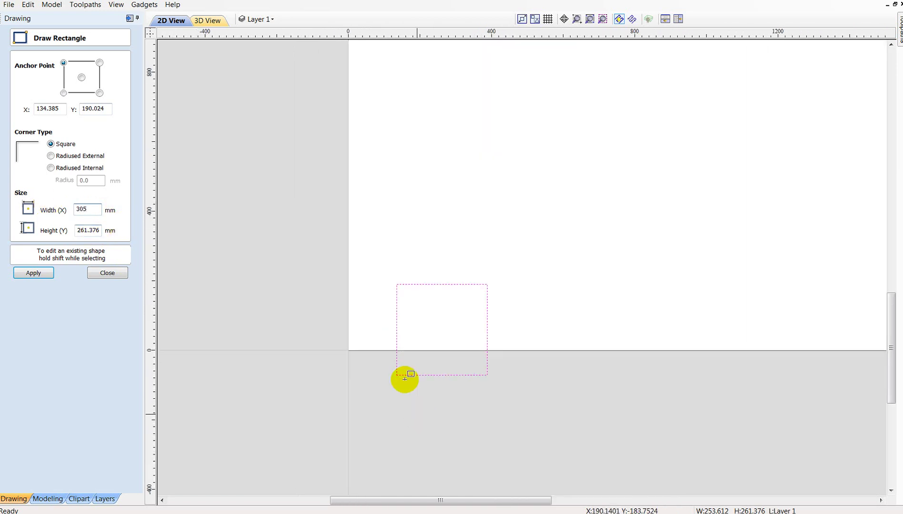
{"action": "double_click", "coordinate": [100, 231]}
{"action": "type", "text": "305"}
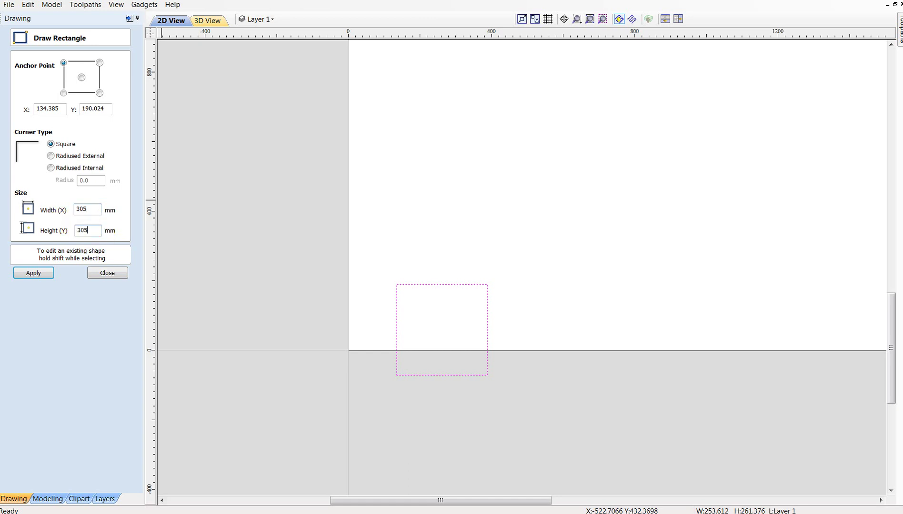
{"action": "left_click", "coordinate": [33, 273]}
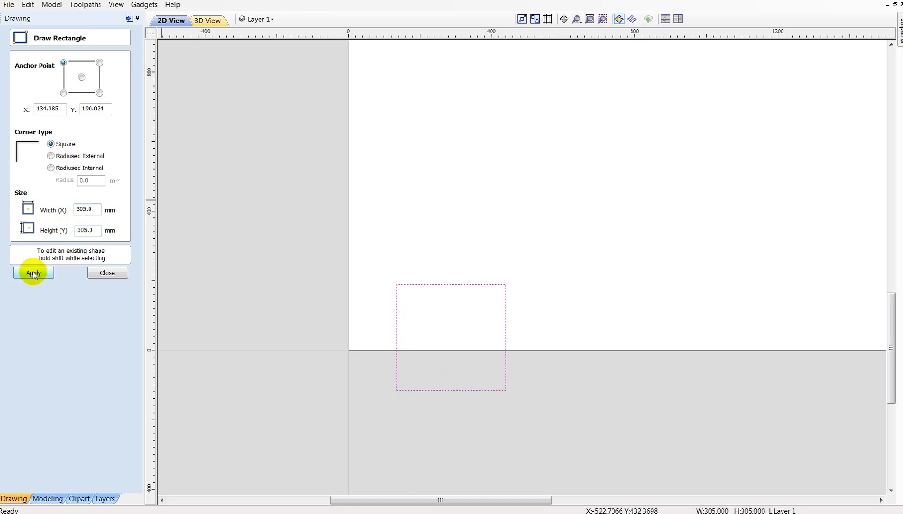
{"action": "left_click", "coordinate": [103, 273]}
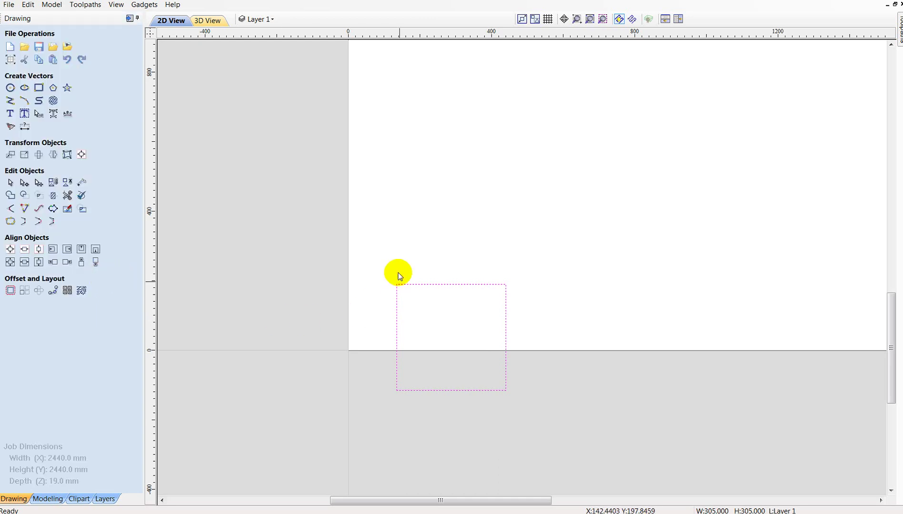
Step: Move the 305 mm square until its lower-left corner snaps onto the job origin
{"action": "scroll", "coordinate": [390, 291], "scroll_direction": "up", "scroll_amount": 2}
{"action": "left_click", "coordinate": [399, 315]}
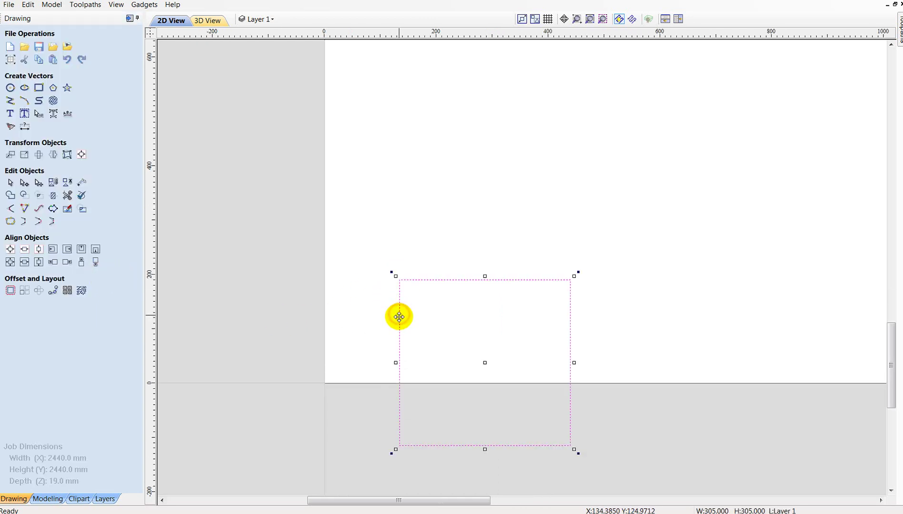
{"action": "left_click_drag", "start_coordinate": [399, 317], "coordinate": [326, 253]}
{"action": "scroll", "coordinate": [320, 348], "scroll_direction": "up", "scroll_amount": 3}
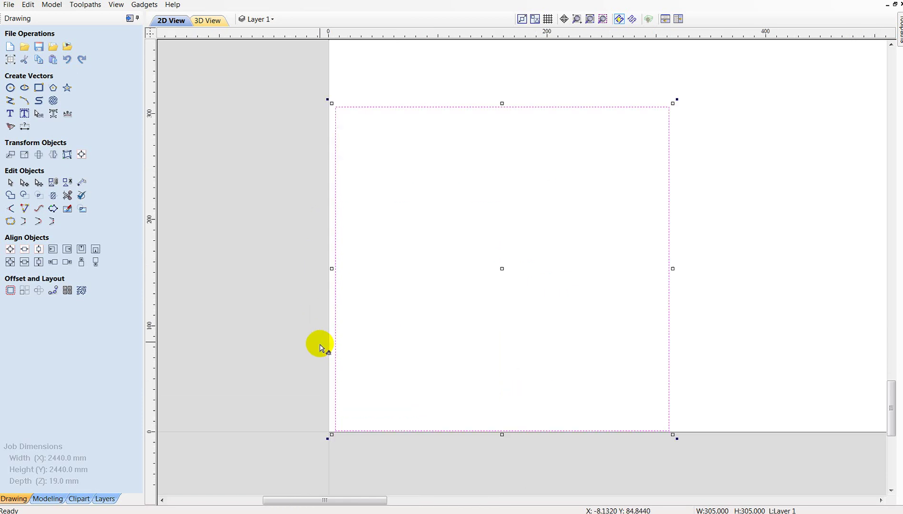
{"action": "scroll", "coordinate": [322, 464], "scroll_direction": "up", "scroll_amount": 2}
{"action": "scroll", "coordinate": [349, 419], "scroll_direction": "up", "scroll_amount": 4}
{"action": "left_click_drag", "start_coordinate": [352, 414], "coordinate": [327, 419]}
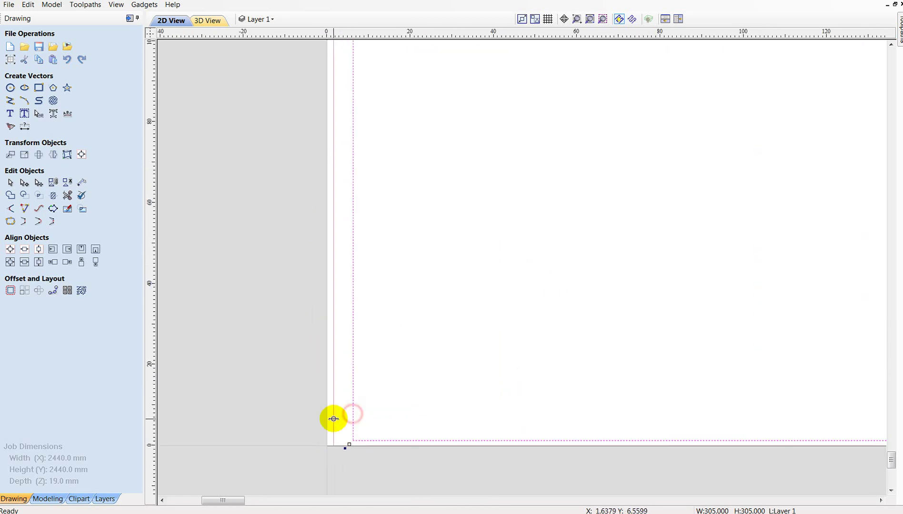
{"action": "scroll", "coordinate": [328, 419], "scroll_direction": "down", "scroll_amount": 10}
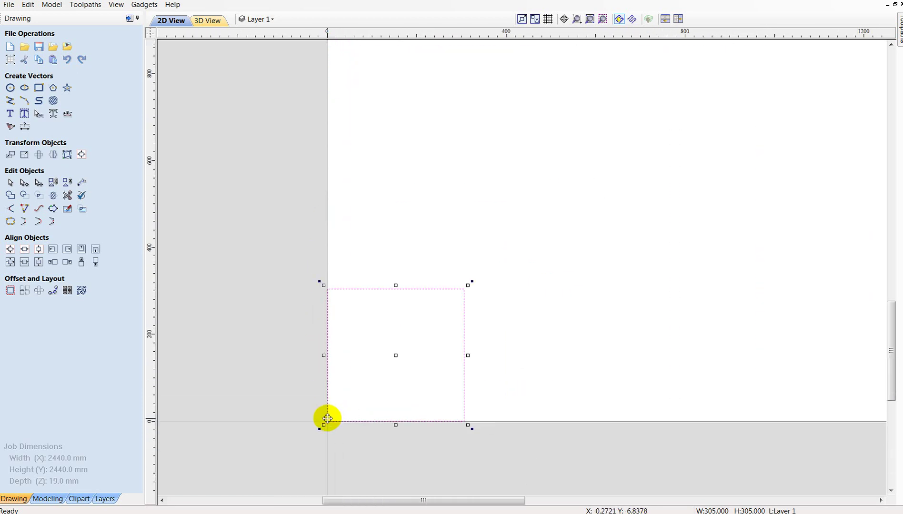
{"action": "left_click", "coordinate": [420, 469]}
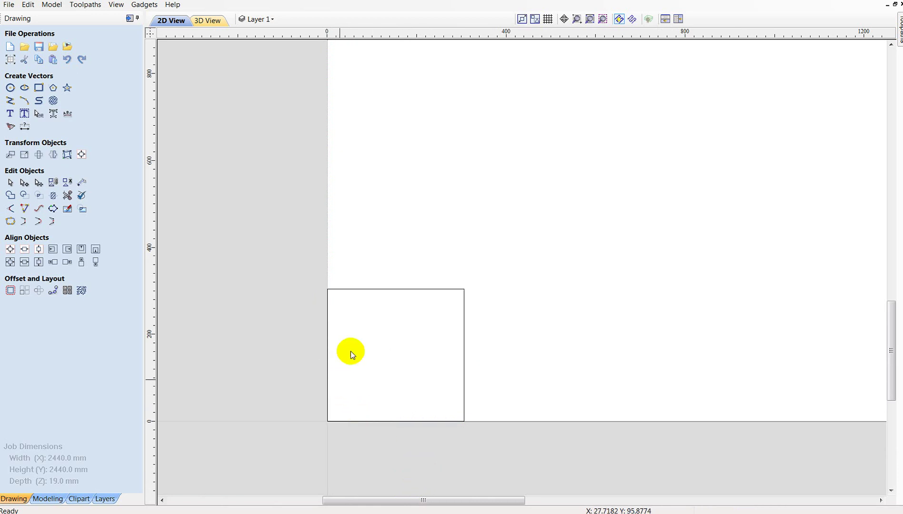
Step: Offset the 305 mm square 30 mm inwards to make a nested inner square
{"action": "left_click", "coordinate": [376, 289]}
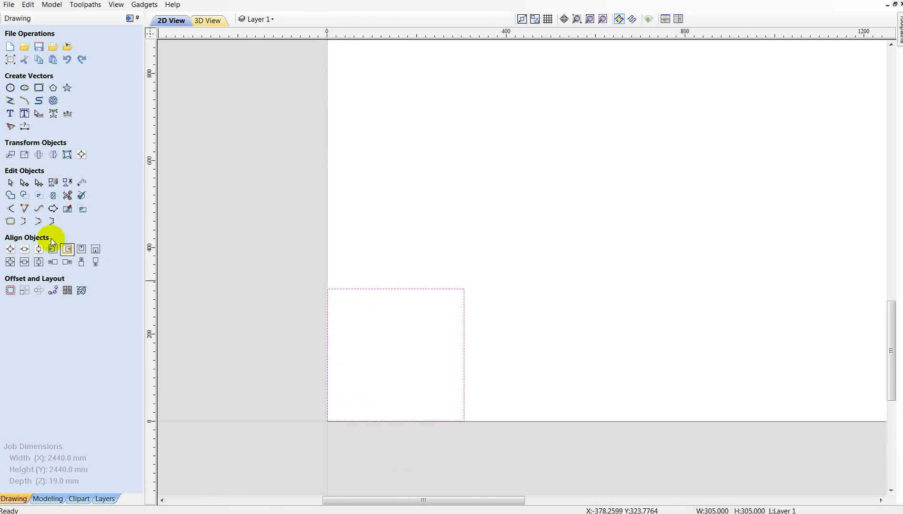
{"action": "left_click", "coordinate": [10, 291]}
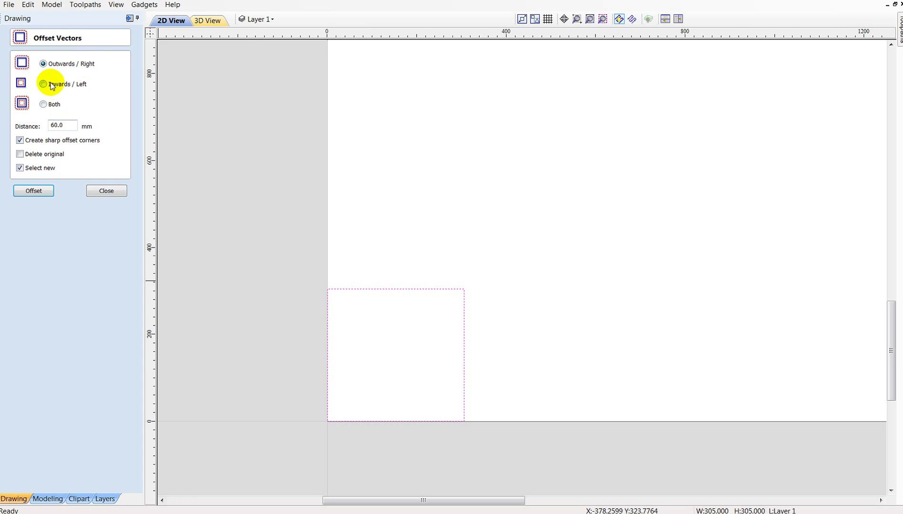
{"action": "left_click_drag", "start_coordinate": [61, 124], "coordinate": [41, 126]}
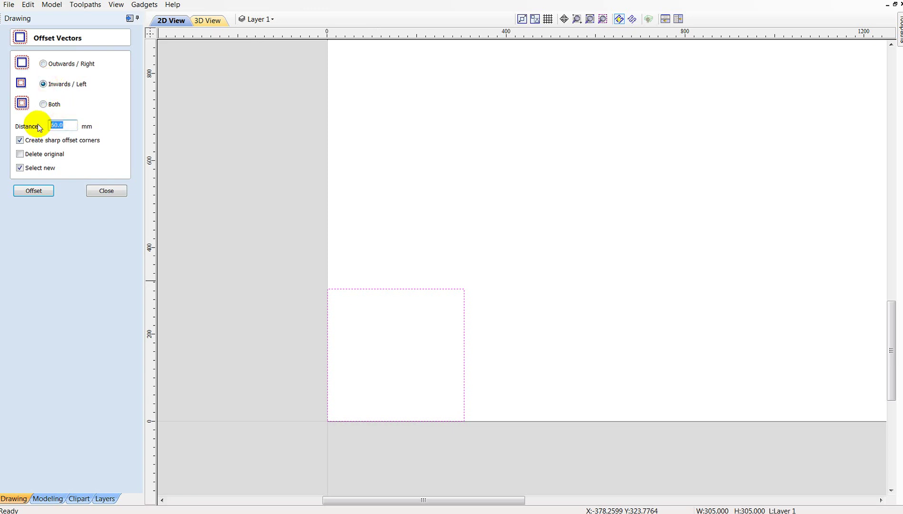
{"action": "type", "text": "30"}
{"action": "left_click", "coordinate": [23, 190]}
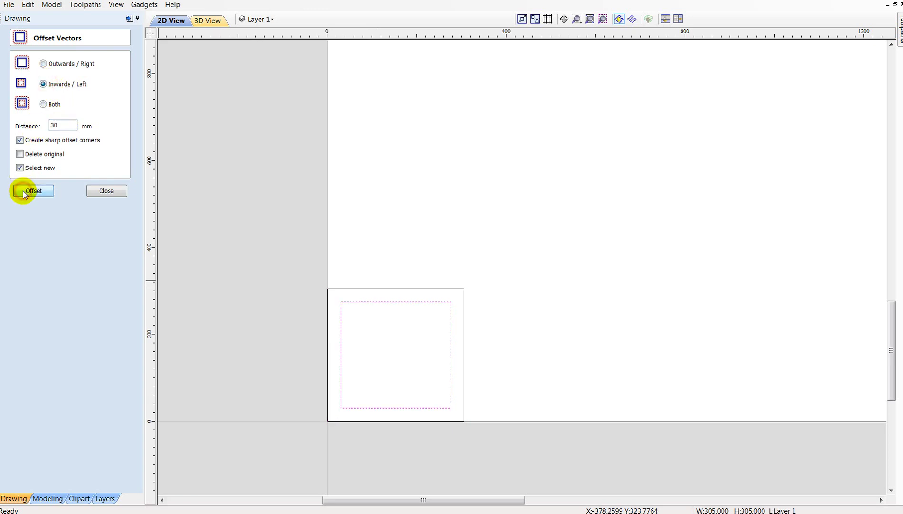
{"action": "left_click", "coordinate": [95, 191]}
{"action": "left_click", "coordinate": [385, 357]}
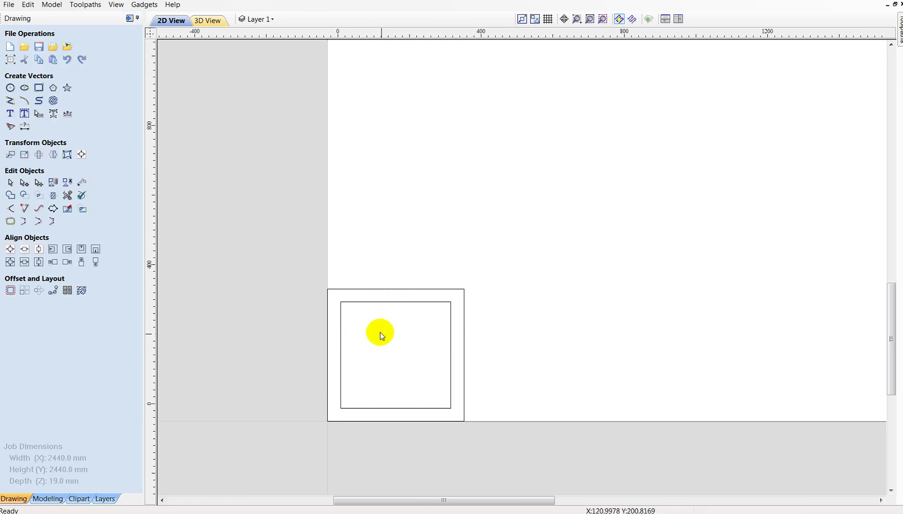
{"action": "scroll", "coordinate": [380, 332], "scroll_direction": "down", "scroll_amount": 2}
{"action": "scroll", "coordinate": [412, 335], "scroll_direction": "up", "scroll_amount": 1}
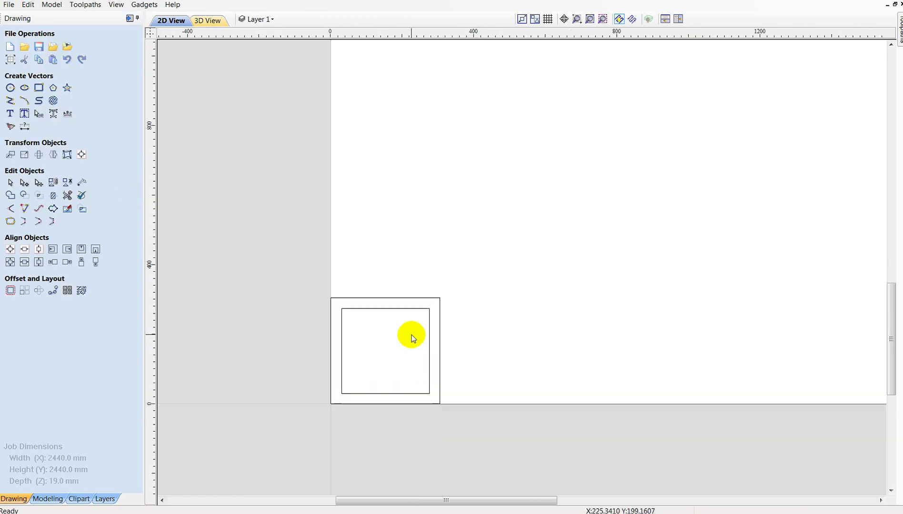
Step: Node-edit the outer square and pull its top midpoint down into a V
{"action": "right_click", "coordinate": [390, 300]}
{"action": "left_click", "coordinate": [398, 228]}
{"action": "scroll", "coordinate": [394, 361], "scroll_direction": "up", "scroll_amount": 4}
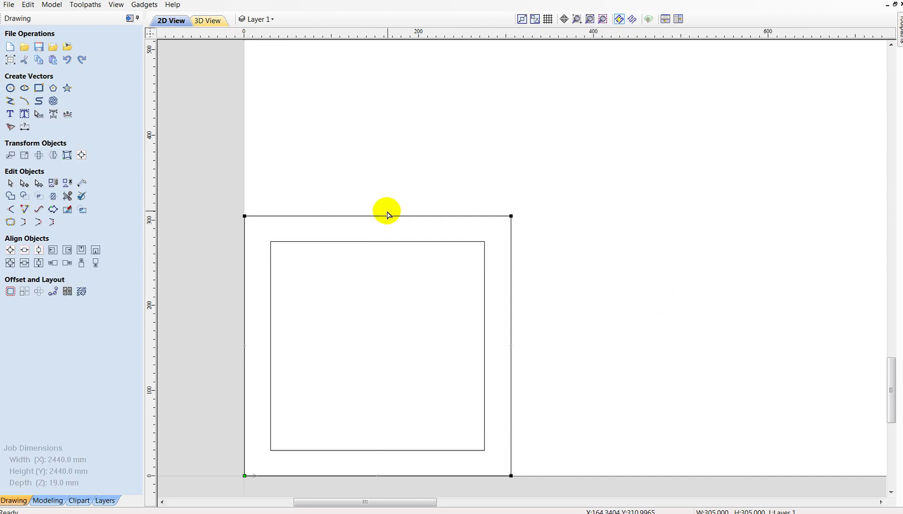
{"action": "left_click_drag", "start_coordinate": [377, 217], "coordinate": [377, 240]}
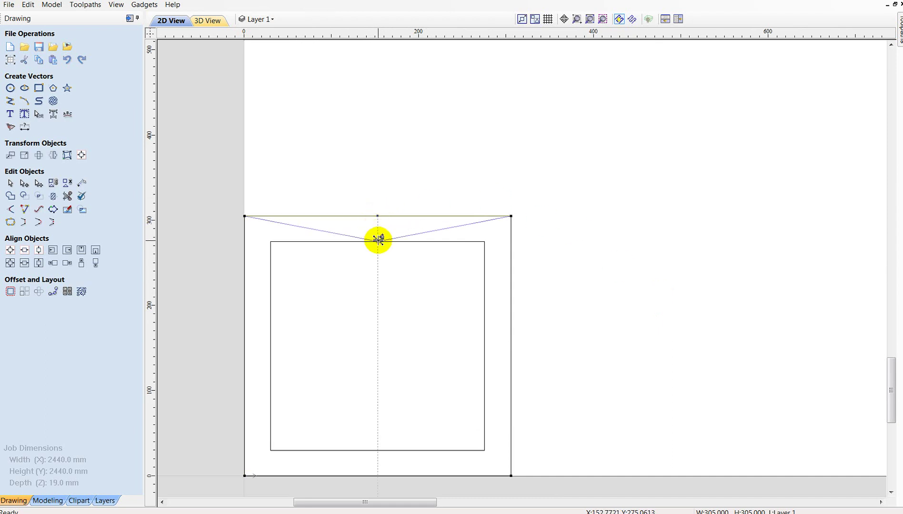
{"action": "scroll", "coordinate": [353, 264], "scroll_direction": "down", "scroll_amount": 1}
{"action": "scroll", "coordinate": [266, 333], "scroll_direction": "up", "scroll_amount": 2}
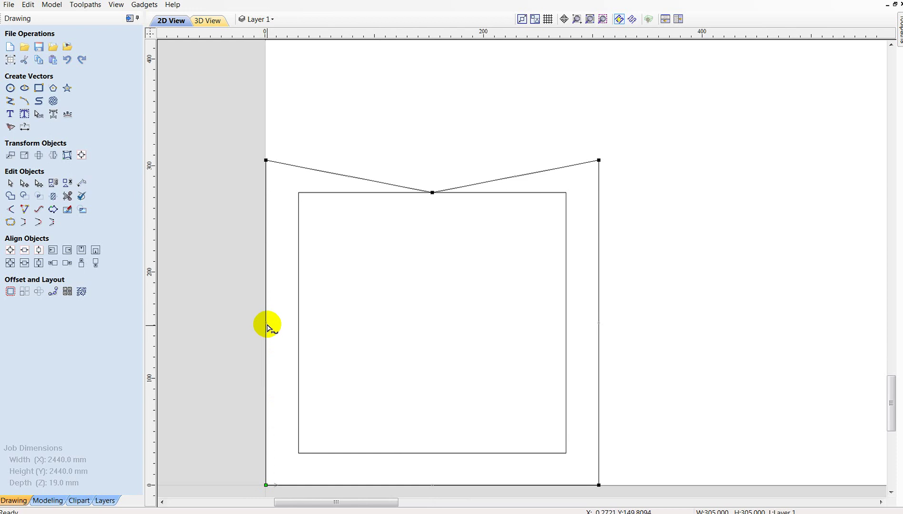
Step: Pull the left, bottom and right side midpoints inward to touch the inner square
{"action": "left_click_drag", "start_coordinate": [266, 323], "coordinate": [298, 324]}
{"action": "scroll", "coordinate": [352, 395], "scroll_direction": "down", "scroll_amount": 2}
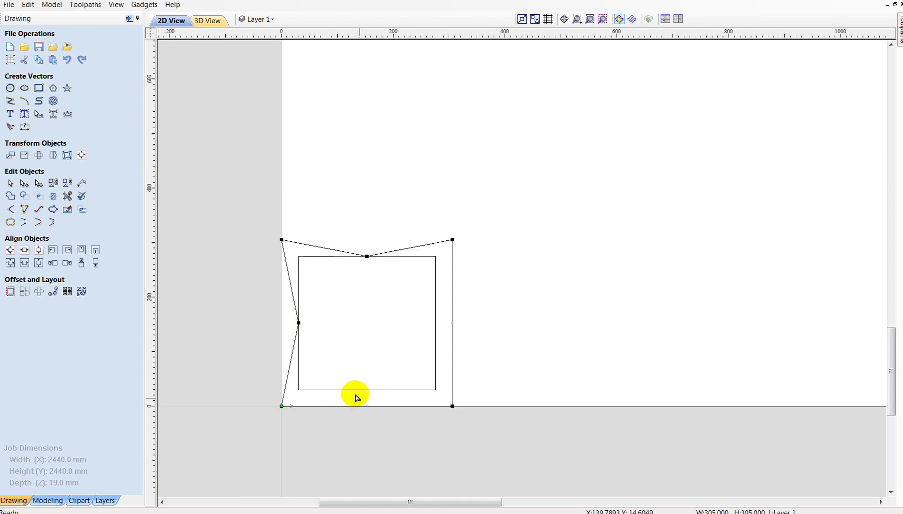
{"action": "scroll", "coordinate": [376, 417], "scroll_direction": "up", "scroll_amount": 2}
{"action": "left_click_drag", "start_coordinate": [379, 418], "coordinate": [379, 385]}
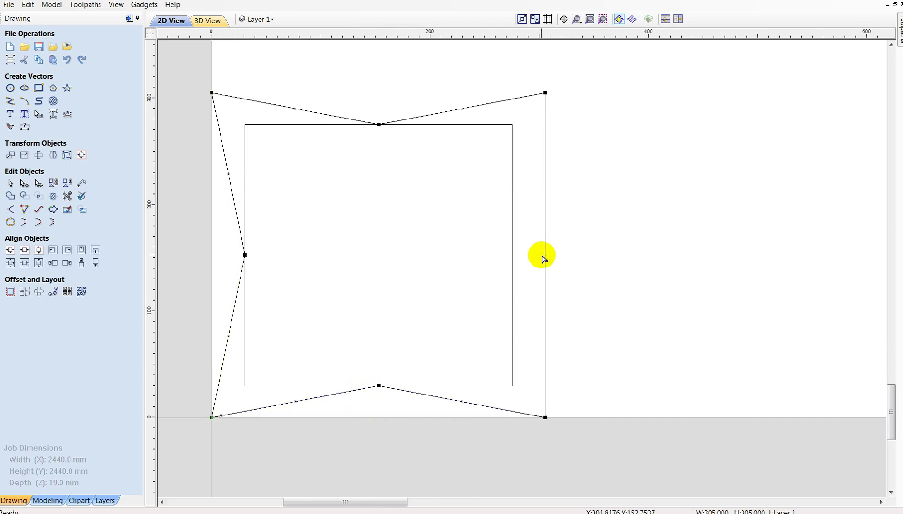
{"action": "left_click_drag", "start_coordinate": [544, 256], "coordinate": [513, 255]}
{"action": "scroll", "coordinate": [483, 289], "scroll_direction": "down", "scroll_amount": 2}
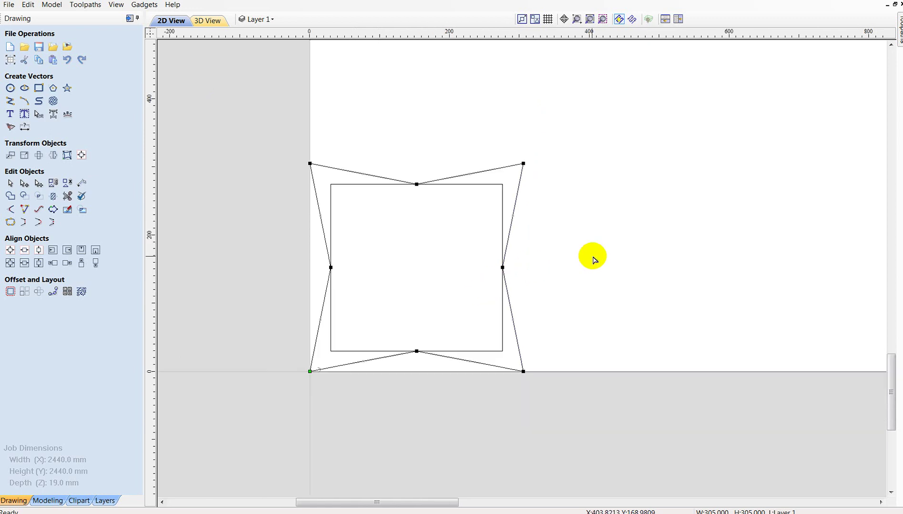
{"action": "scroll", "coordinate": [543, 267], "scroll_direction": "down", "scroll_amount": 2}
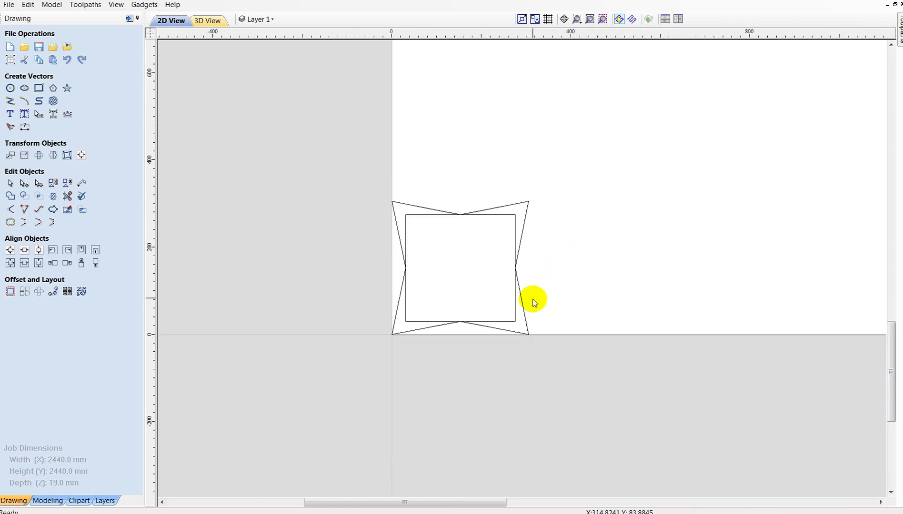
{"action": "scroll", "coordinate": [526, 305], "scroll_direction": "up", "scroll_amount": 1}
{"action": "scroll", "coordinate": [377, 314], "scroll_direction": "down", "scroll_amount": 1}
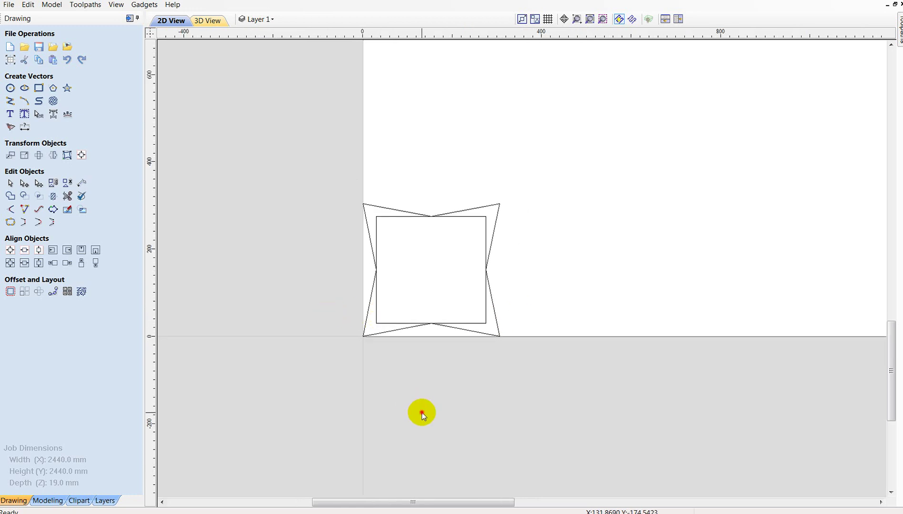
{"action": "left_click", "coordinate": [81, 184]}
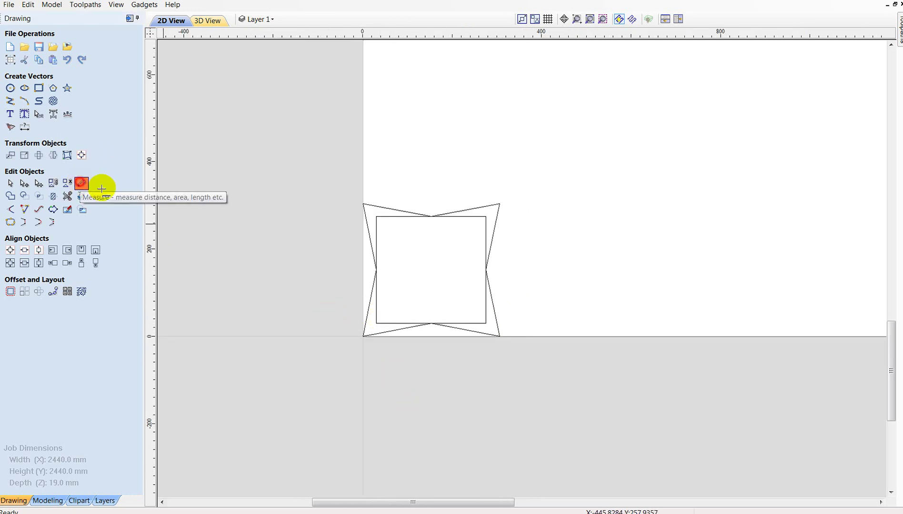
{"action": "scroll", "coordinate": [501, 195], "scroll_direction": "up", "scroll_amount": 3}
{"action": "scroll", "coordinate": [455, 237], "scroll_direction": "up", "scroll_amount": 4}
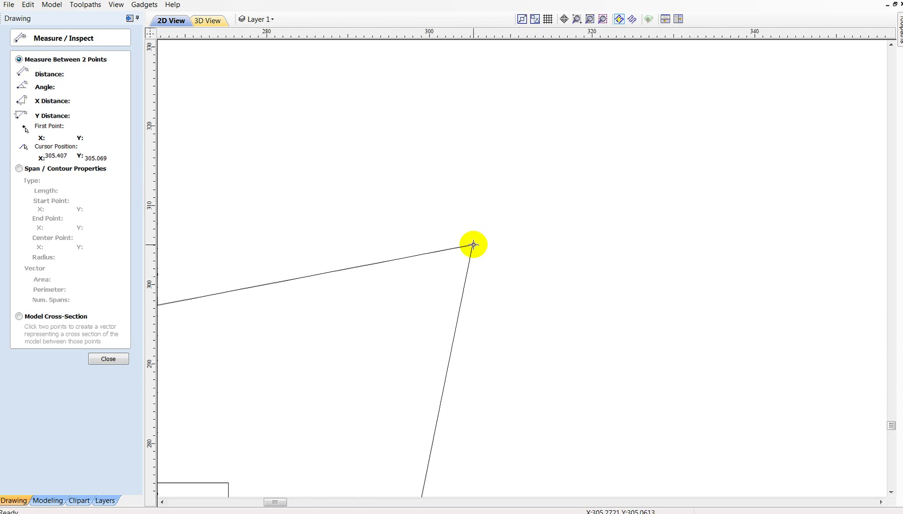
{"action": "left_click", "coordinate": [472, 244]}
{"action": "scroll", "coordinate": [543, 203], "scroll_direction": "down", "scroll_amount": 5}
{"action": "scroll", "coordinate": [476, 207], "scroll_direction": "down", "scroll_amount": 4}
{"action": "scroll", "coordinate": [459, 293], "scroll_direction": "up", "scroll_amount": 4}
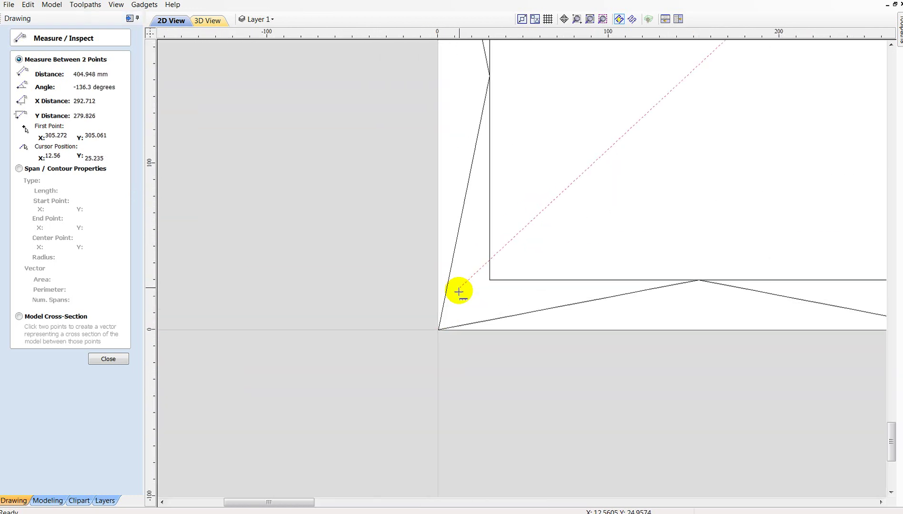
{"action": "scroll", "coordinate": [429, 361], "scroll_direction": "up", "scroll_amount": 3}
{"action": "scroll", "coordinate": [397, 377], "scroll_direction": "up", "scroll_amount": 3}
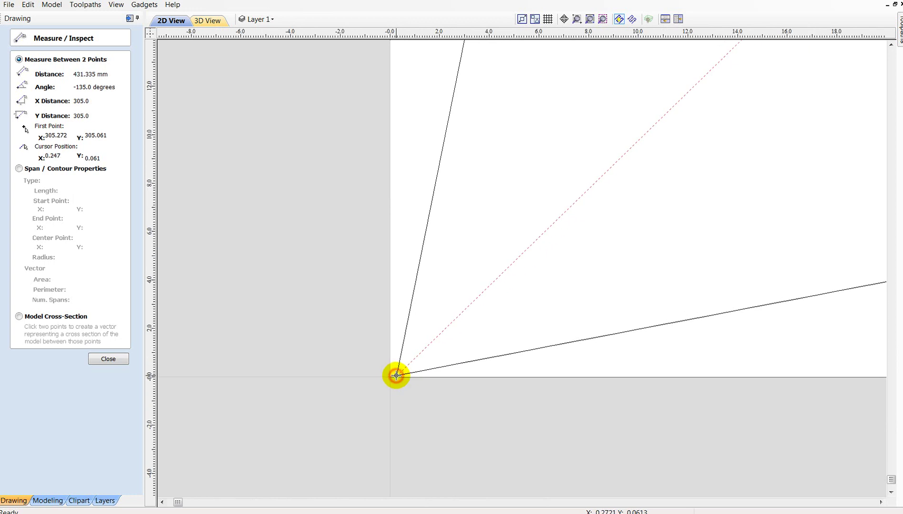
{"action": "scroll", "coordinate": [396, 376], "scroll_direction": "down", "scroll_amount": 2}
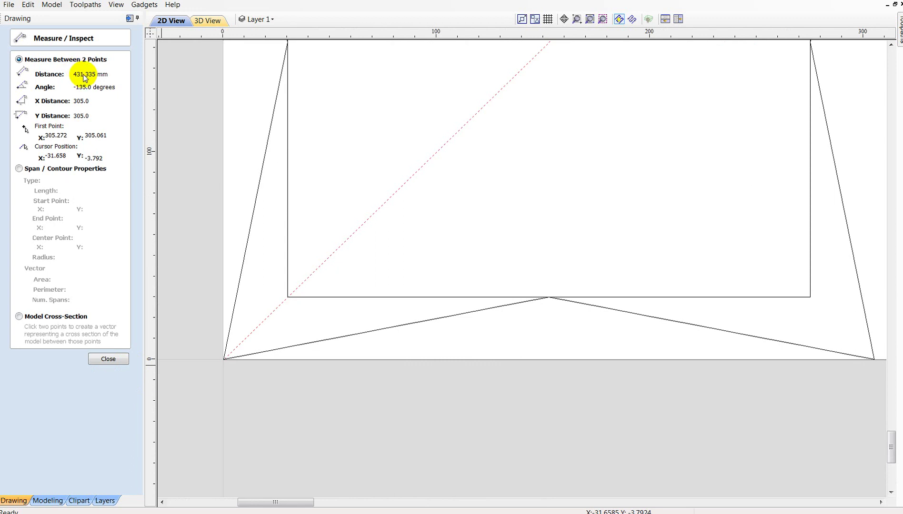
{"action": "left_click", "coordinate": [103, 365]}
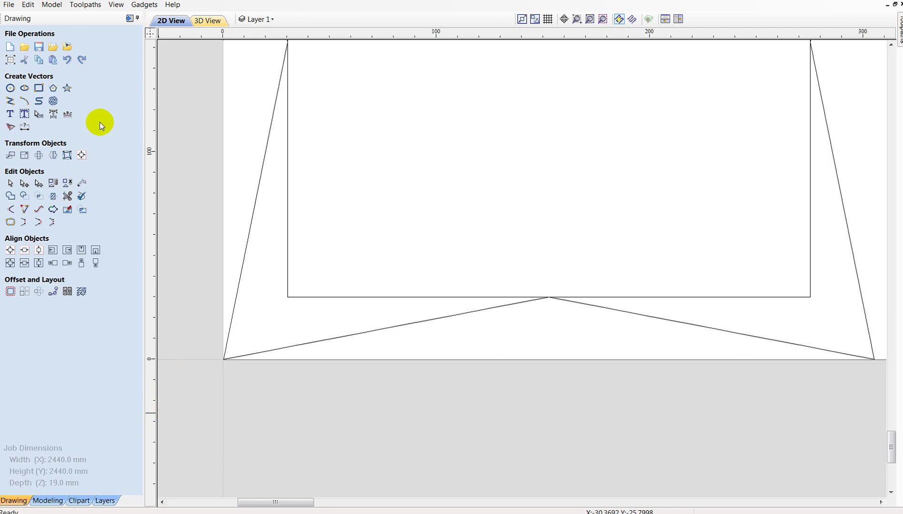
Step: Abandon the rectangle tool and sketch a rough circle over the pinched tile
{"action": "key", "text": "r"}
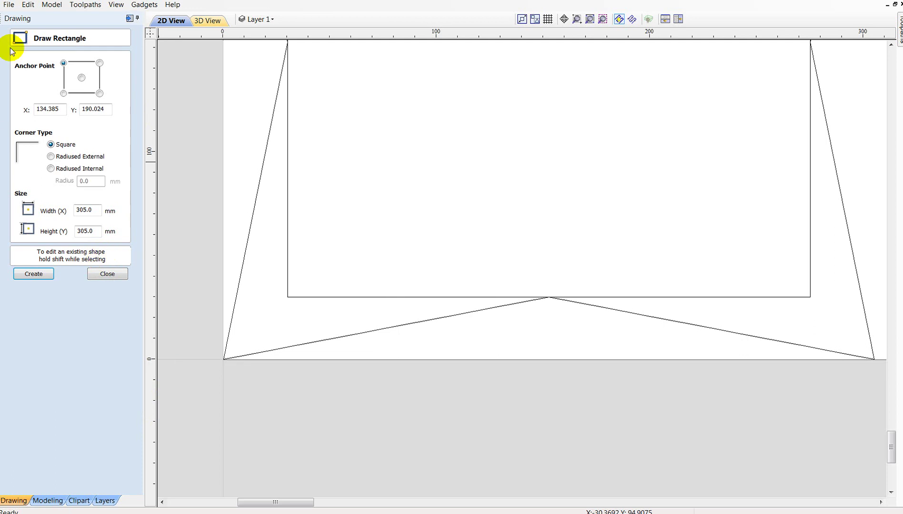
{"action": "left_click", "coordinate": [121, 275]}
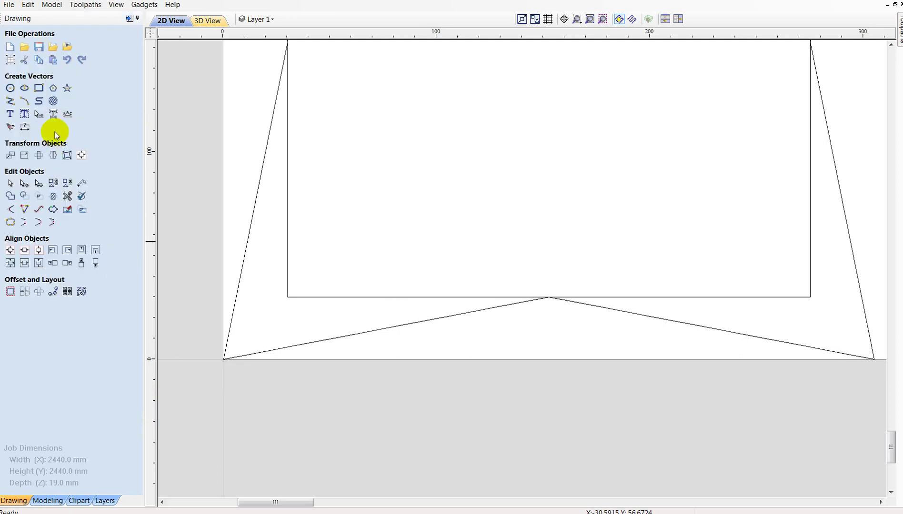
{"action": "left_click", "coordinate": [12, 89]}
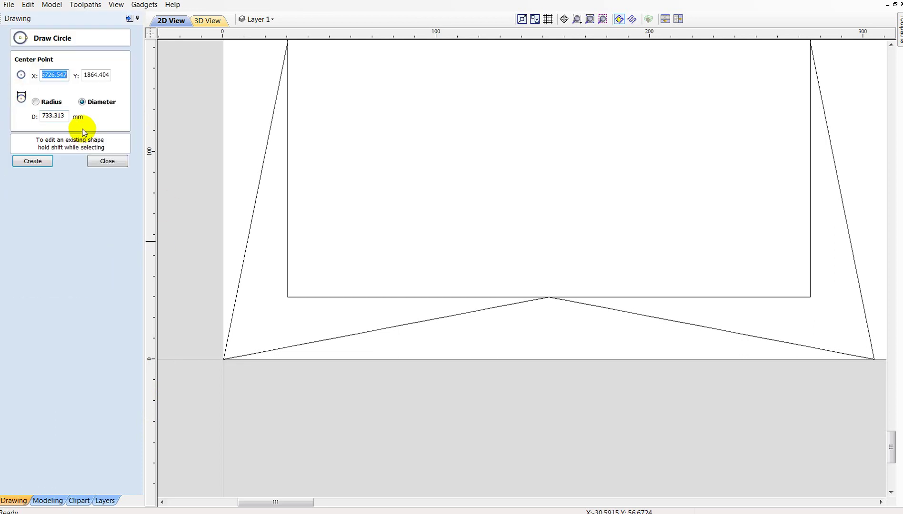
{"action": "left_click", "coordinate": [365, 161]}
{"action": "left_click", "coordinate": [357, 309]}
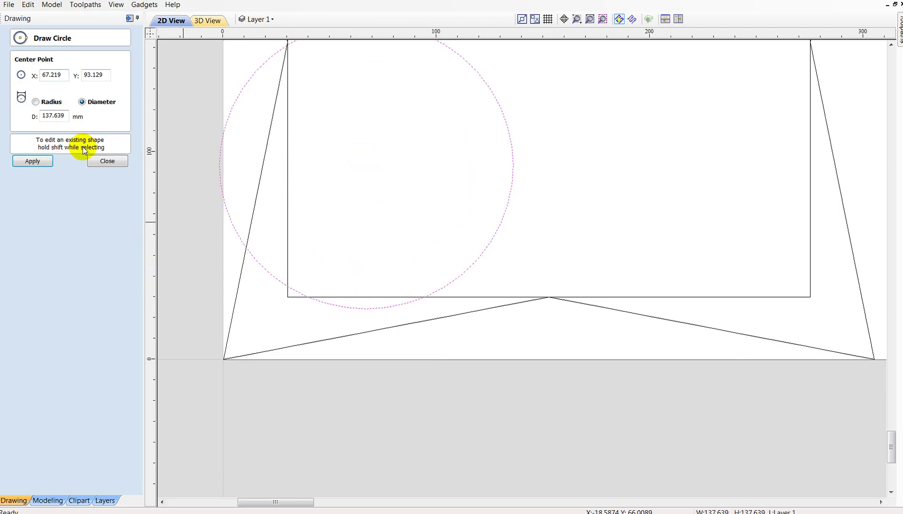
Step: Set the circle's diameter to 431.335 mm and apply it
{"action": "double_click", "coordinate": [54, 115]}
{"action": "scroll", "coordinate": [313, 251], "scroll_direction": "down", "scroll_amount": 2}
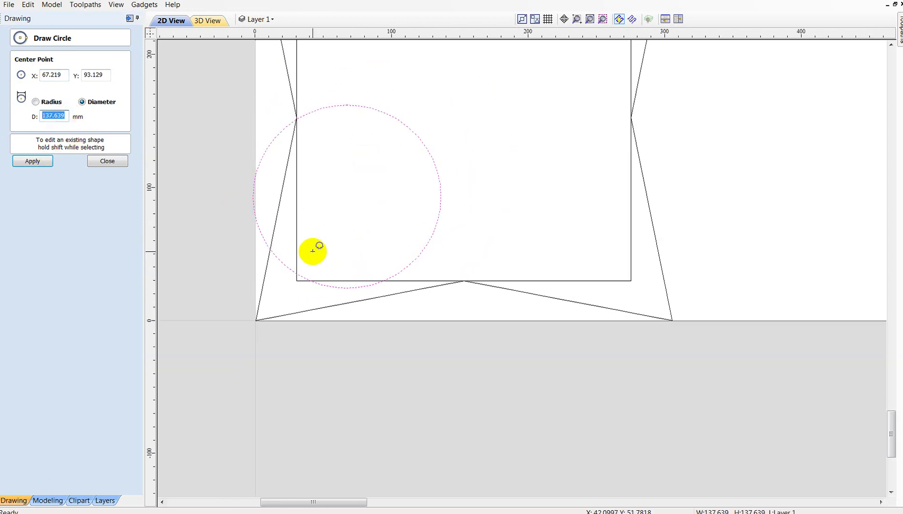
{"action": "scroll", "coordinate": [313, 251], "scroll_direction": "down", "scroll_amount": 3}
{"action": "scroll", "coordinate": [351, 152], "scroll_direction": "up", "scroll_amount": 2}
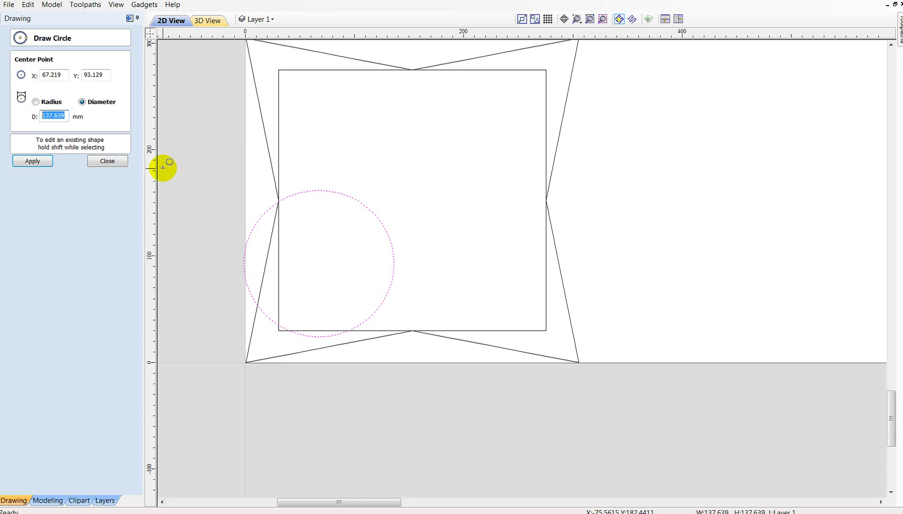
{"action": "type", "text": "431.335"}
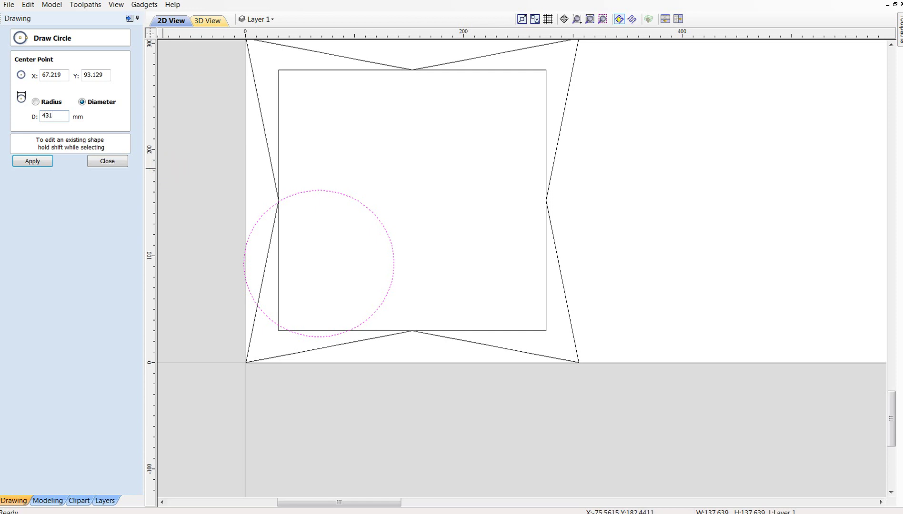
{"action": "left_click", "coordinate": [31, 161]}
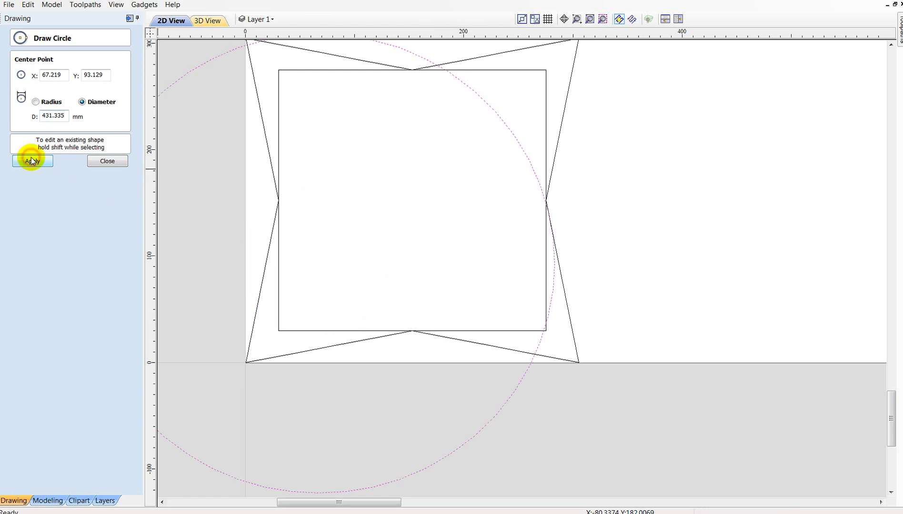
{"action": "left_click", "coordinate": [108, 161]}
{"action": "scroll", "coordinate": [253, 207], "scroll_direction": "down", "scroll_amount": 5}
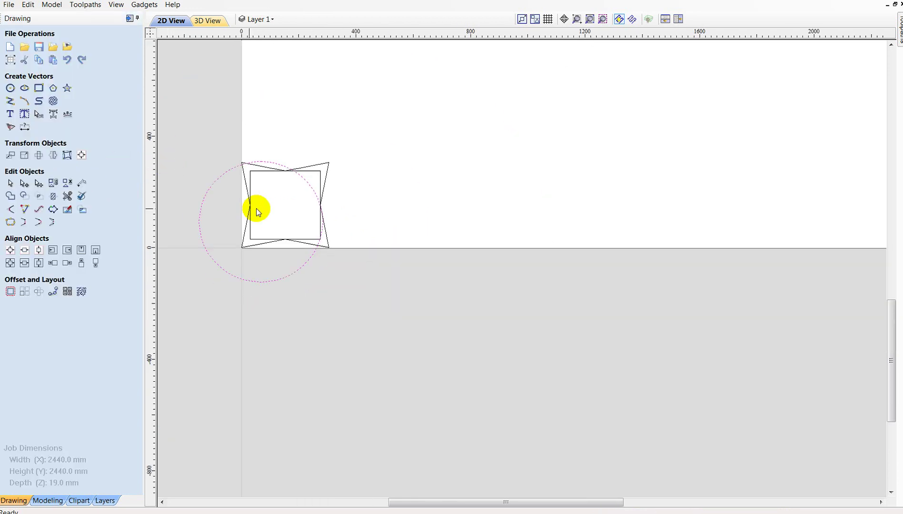
Step: Align the circle's centre with the pinched tile and zoom in to check a corner
{"action": "left_click", "coordinate": [305, 169], "text": "shift"}
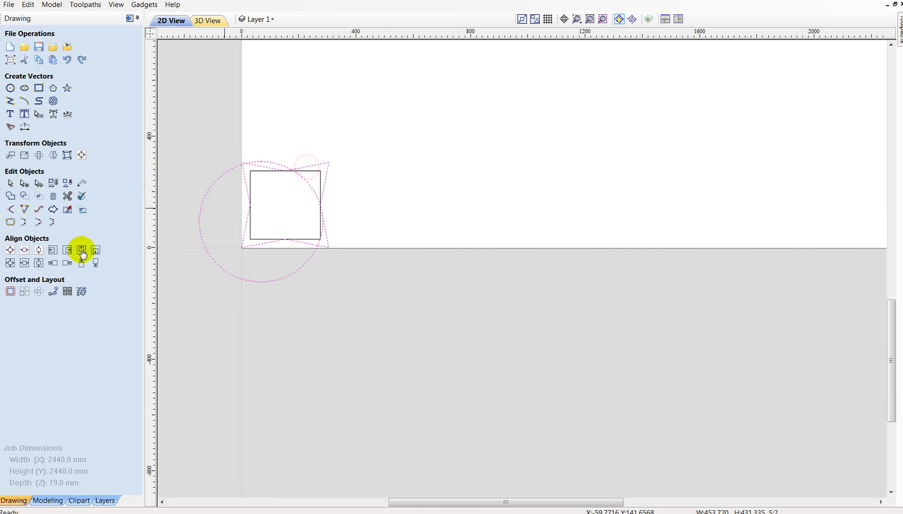
{"action": "left_click", "coordinate": [10, 263]}
{"action": "left_click", "coordinate": [316, 359]}
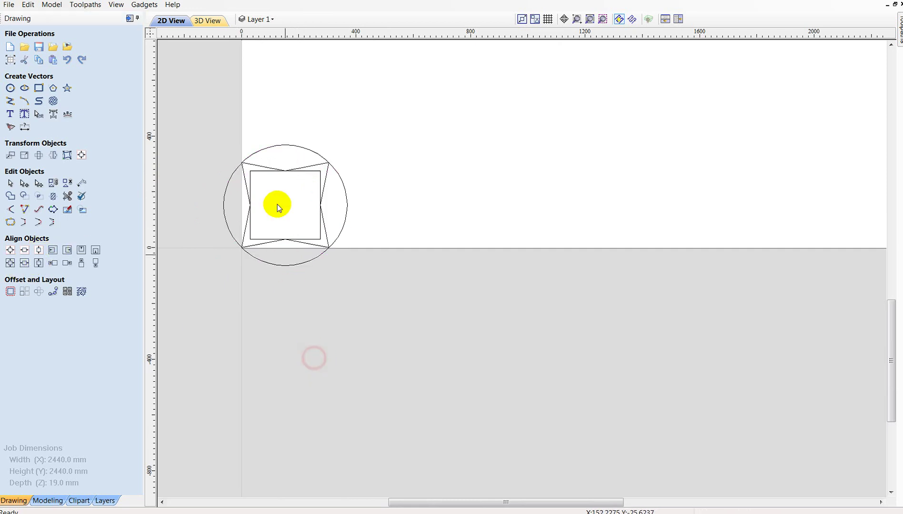
{"action": "scroll", "coordinate": [243, 162], "scroll_direction": "up", "scroll_amount": 3}
{"action": "scroll", "coordinate": [243, 169], "scroll_direction": "up", "scroll_amount": 4}
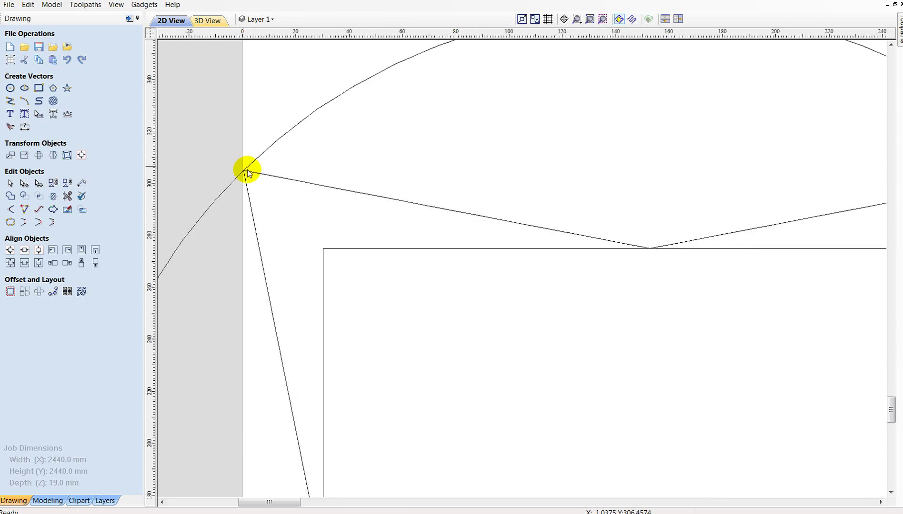
{"action": "scroll", "coordinate": [246, 169], "scroll_direction": "up", "scroll_amount": 5}
Step: Select the circle on its own and bring up the Modeling tools
{"action": "left_click", "coordinate": [247, 167]}
{"action": "scroll", "coordinate": [247, 168], "scroll_direction": "down", "scroll_amount": 5}
{"action": "scroll", "coordinate": [251, 163], "scroll_direction": "down", "scroll_amount": 4}
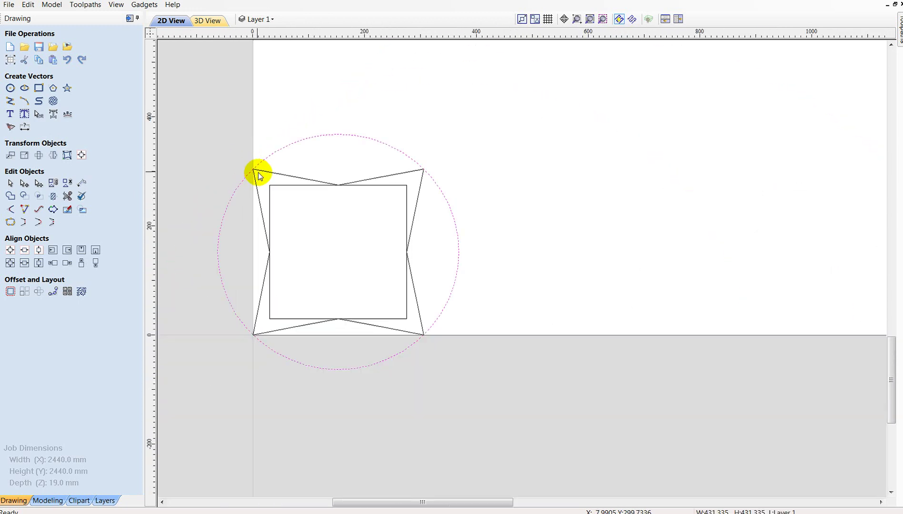
{"action": "scroll", "coordinate": [255, 171], "scroll_direction": "down", "scroll_amount": 3}
{"action": "left_click", "coordinate": [37, 500]}
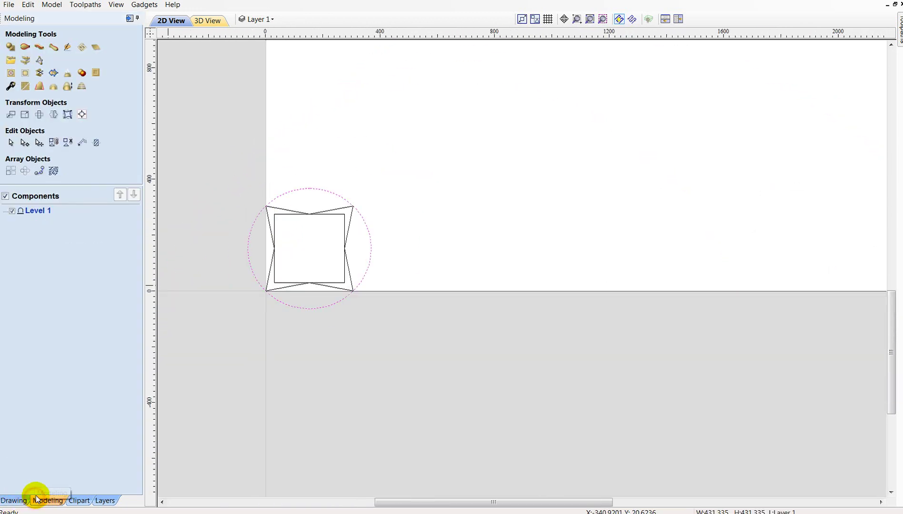
Step: Model the circle as a rounded 90° dome, limited to 50 mm height, in Add mode
{"action": "left_click", "coordinate": [11, 47]}
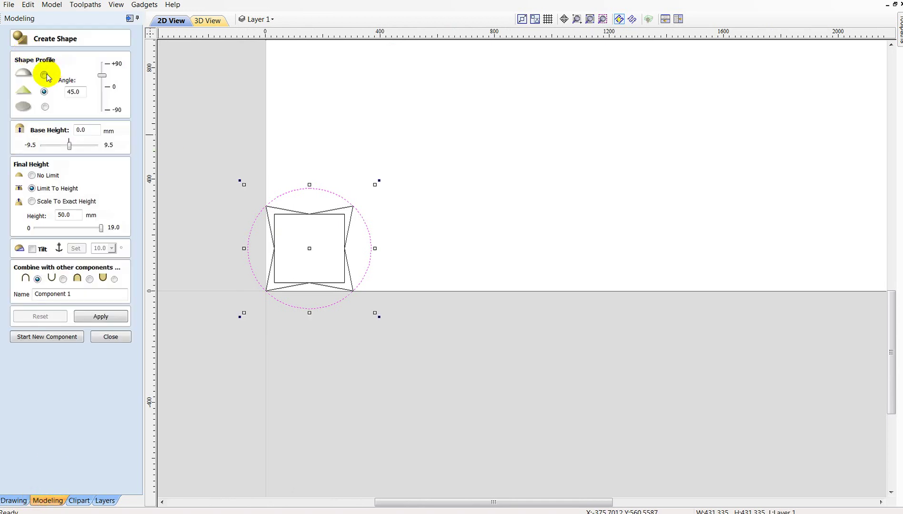
{"action": "left_click_drag", "start_coordinate": [101, 76], "coordinate": [102, 63]}
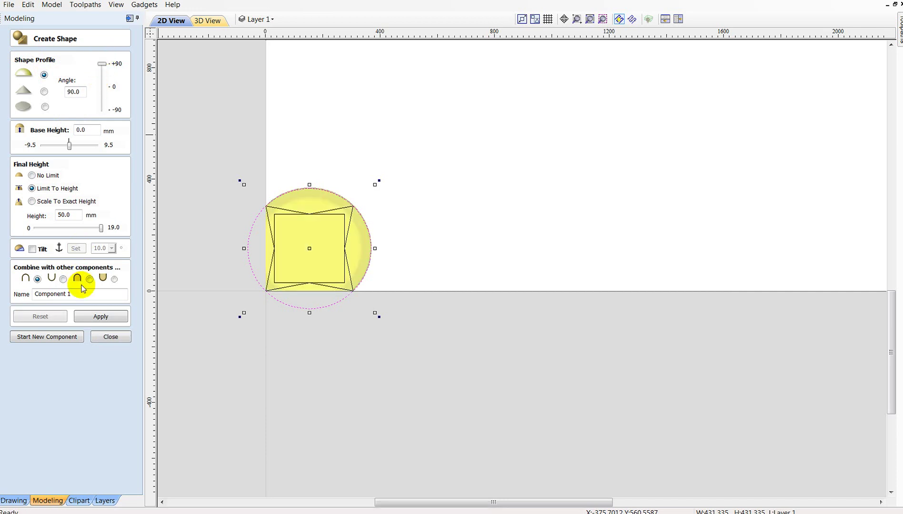
{"action": "left_click", "coordinate": [63, 280]}
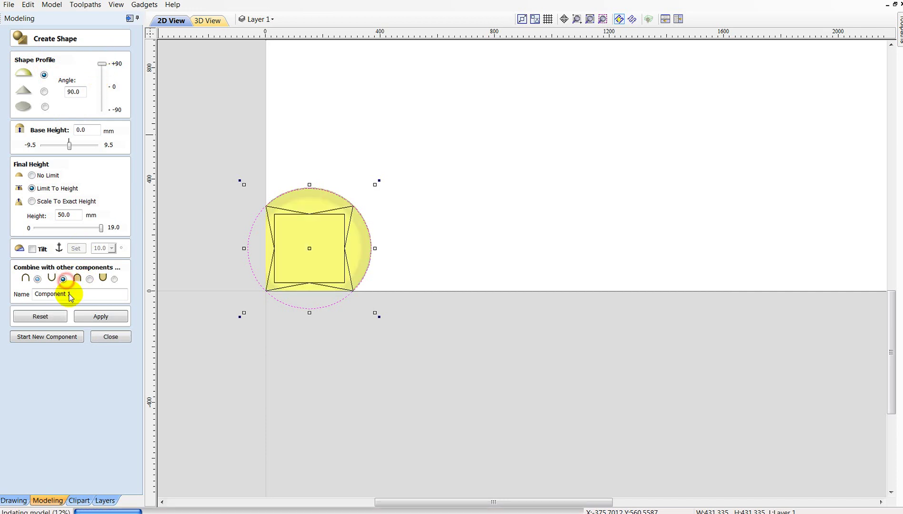
{"action": "left_click", "coordinate": [98, 316]}
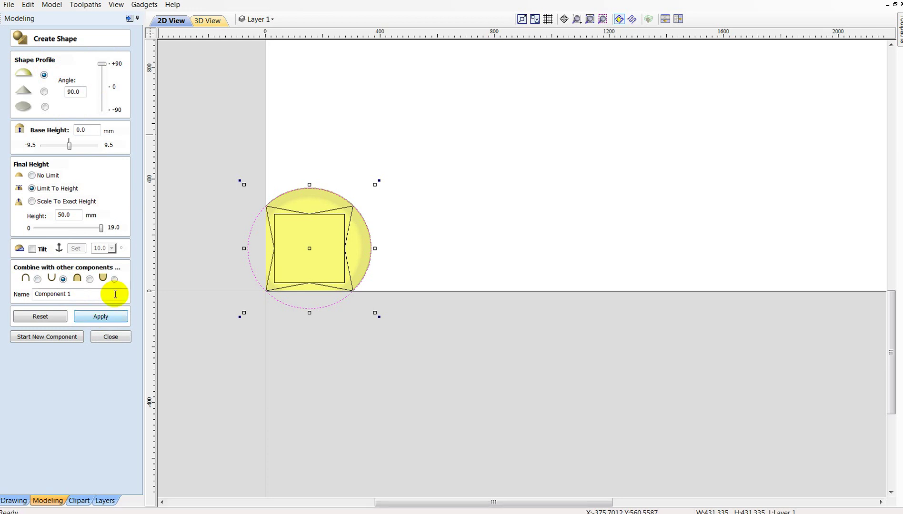
Step: In 3D view, scale the dome to an exact height of 60 mm
{"action": "left_click", "coordinate": [206, 21]}
{"action": "left_click_drag", "start_coordinate": [399, 414], "coordinate": [372, 302]}
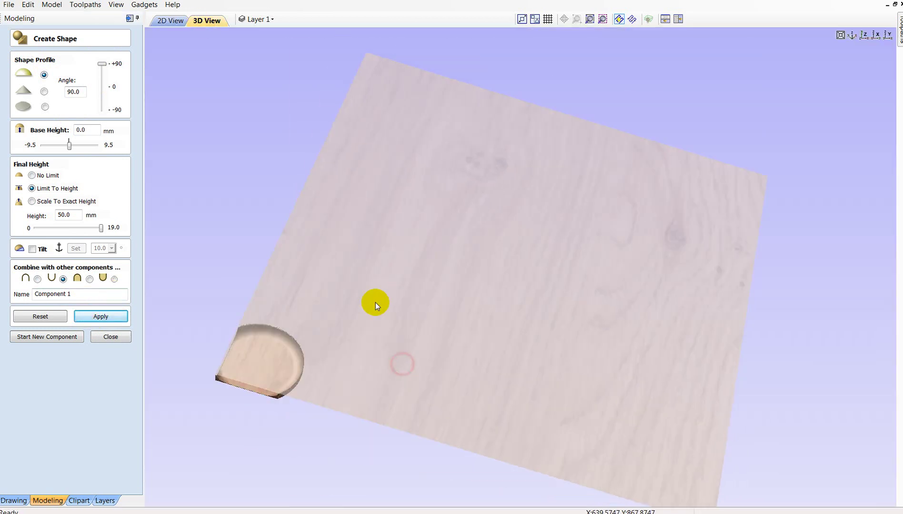
{"action": "left_click", "coordinate": [32, 201]}
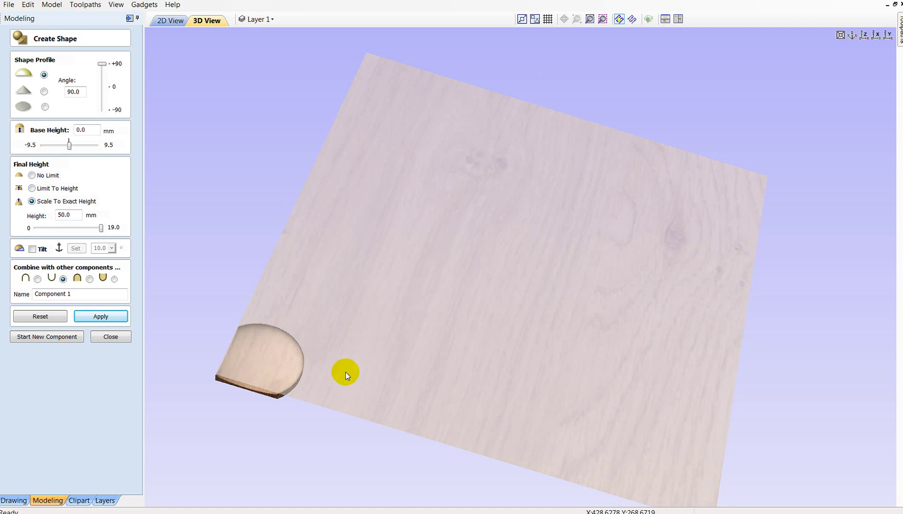
{"action": "middle_click_drag", "start_coordinate": [416, 395], "coordinate": [473, 287]}
{"action": "mouse_move", "coordinate": [472, 287]}
{"action": "left_mouse_down"}
{"action": "mouse_move", "coordinate": [376, 278]}
{"action": "mouse_move", "coordinate": [413, 283]}
{"action": "mouse_move", "coordinate": [466, 224]}
{"action": "left_mouse_up"}
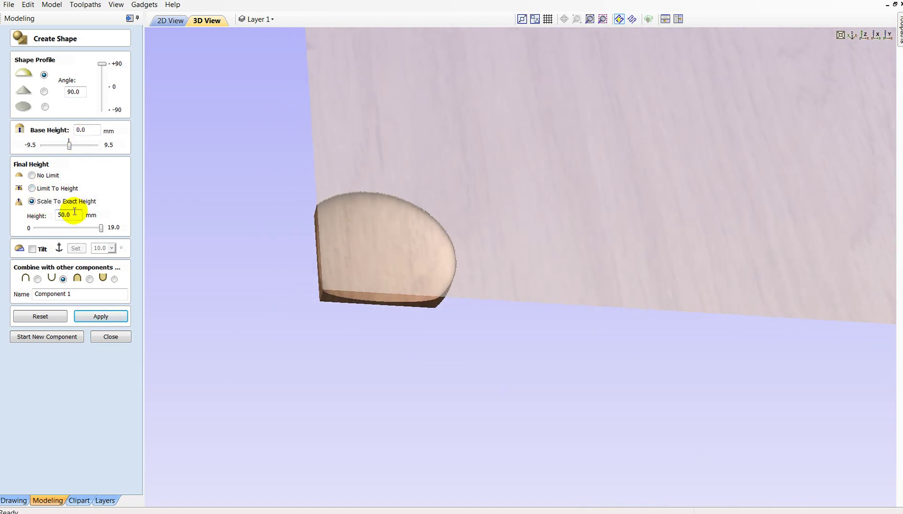
{"action": "left_click", "coordinate": [32, 188]}
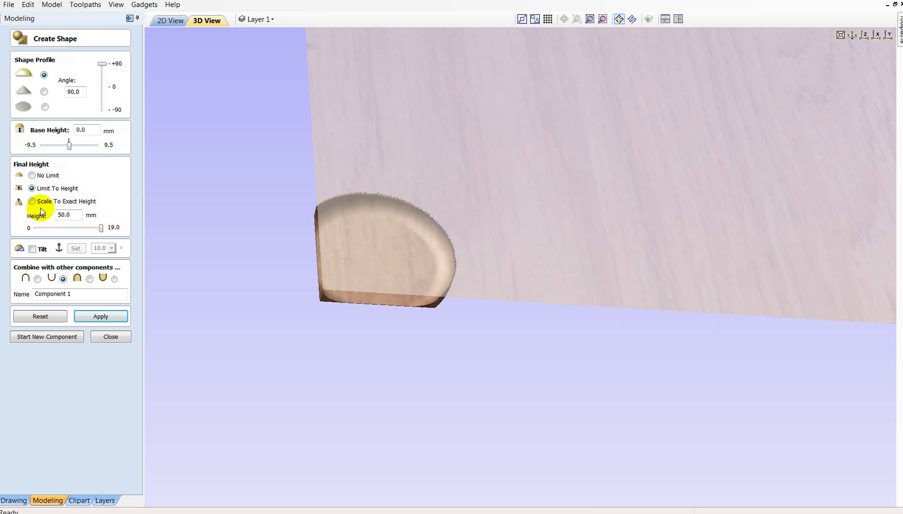
{"action": "left_click", "coordinate": [32, 201]}
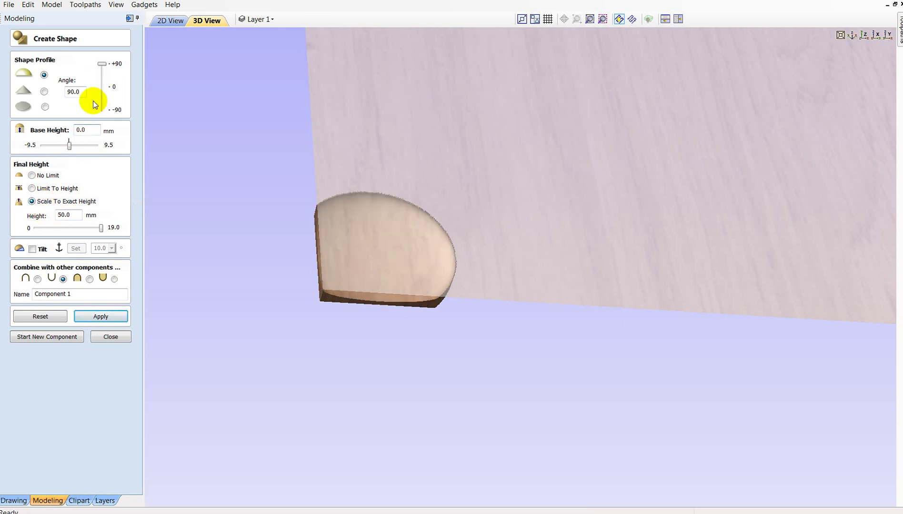
{"action": "double_click", "coordinate": [70, 216]}
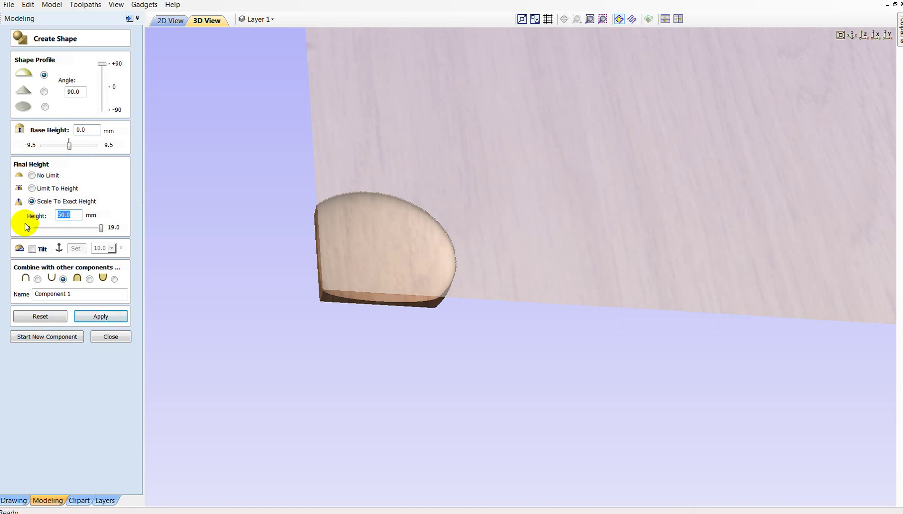
{"action": "type", "text": "60"}
{"action": "left_click", "coordinate": [91, 317]}
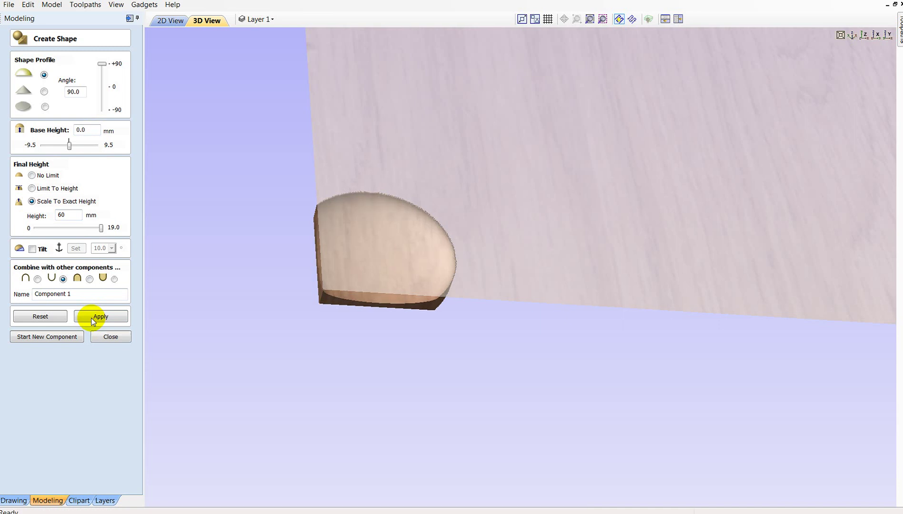
Step: Try other combine modes, keep Add, and start a new component
{"action": "mouse_move", "coordinate": [536, 317]}
{"action": "left_mouse_down"}
{"action": "mouse_move", "coordinate": [464, 255]}
{"action": "mouse_move", "coordinate": [455, 230]}
{"action": "mouse_move", "coordinate": [445, 255]}
{"action": "mouse_move", "coordinate": [468, 281]}
{"action": "mouse_move", "coordinate": [542, 323]}
{"action": "mouse_move", "coordinate": [493, 267]}
{"action": "left_mouse_up"}
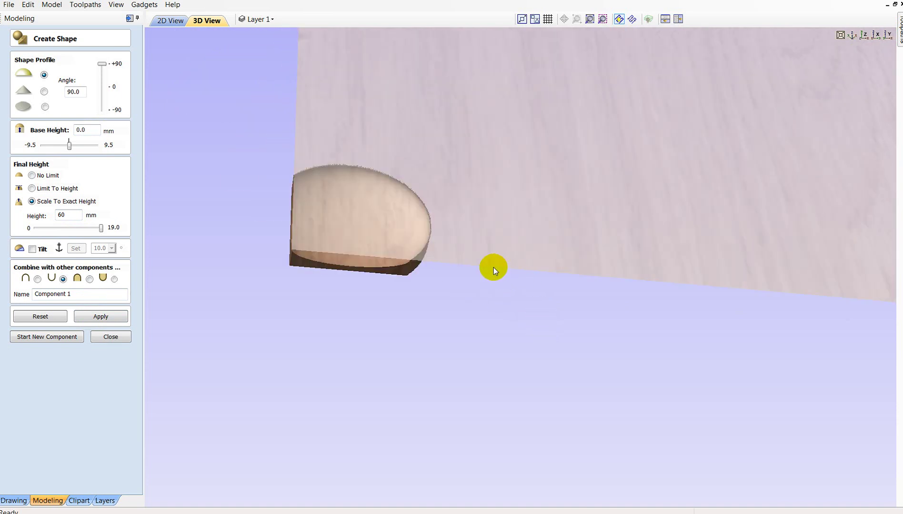
{"action": "left_click", "coordinate": [90, 279]}
{"action": "left_click", "coordinate": [92, 316]}
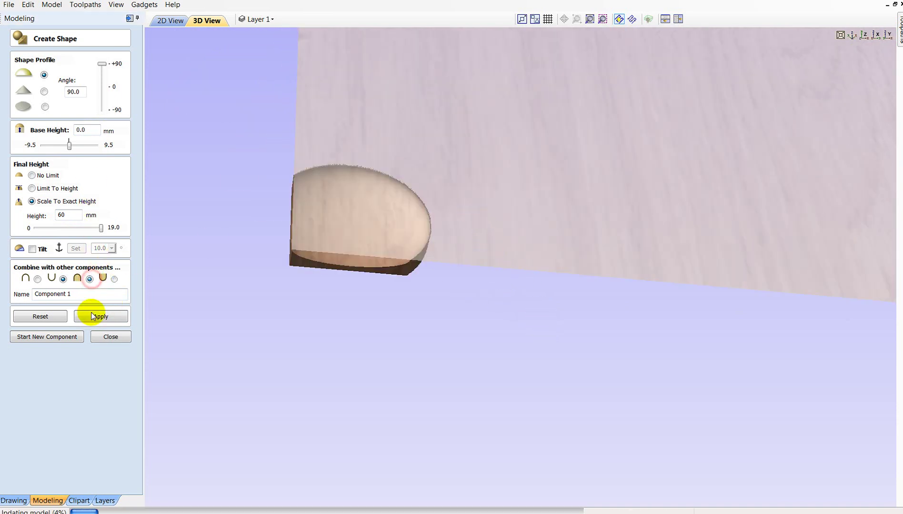
{"action": "left_click", "coordinate": [114, 279]}
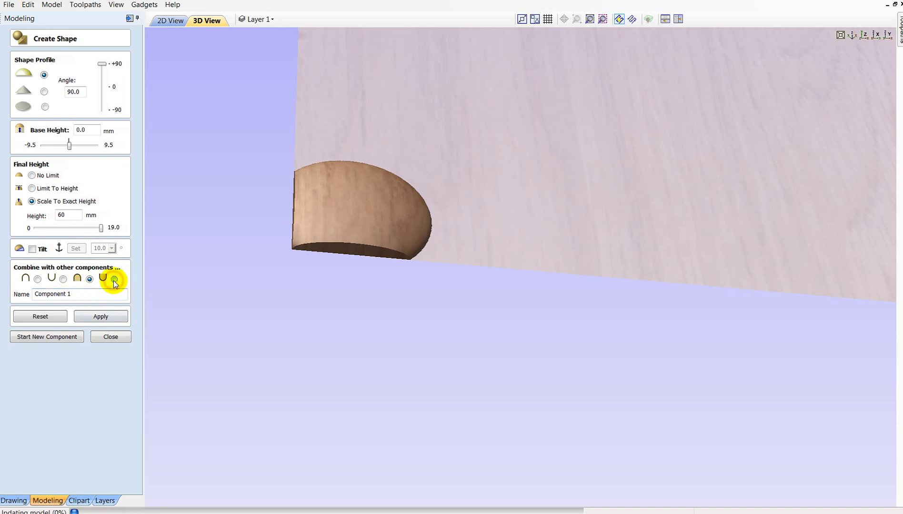
{"action": "left_click", "coordinate": [63, 279]}
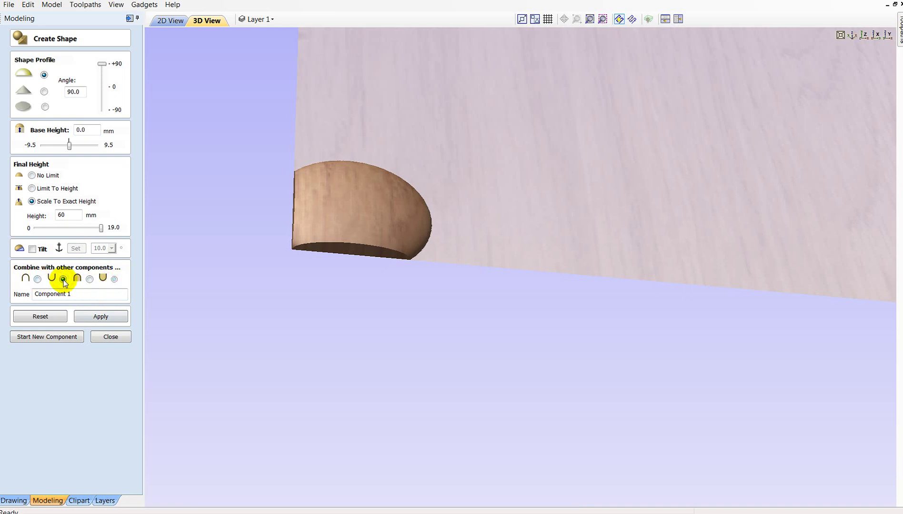
{"action": "left_click", "coordinate": [66, 337]}
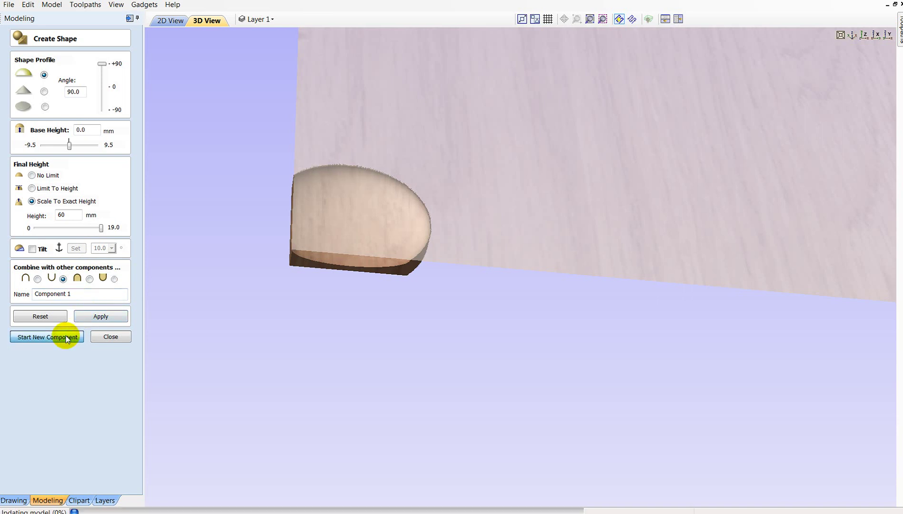
Step: In 2D view, split Component 1 along the pinched-star outline
{"action": "left_click", "coordinate": [102, 338]}
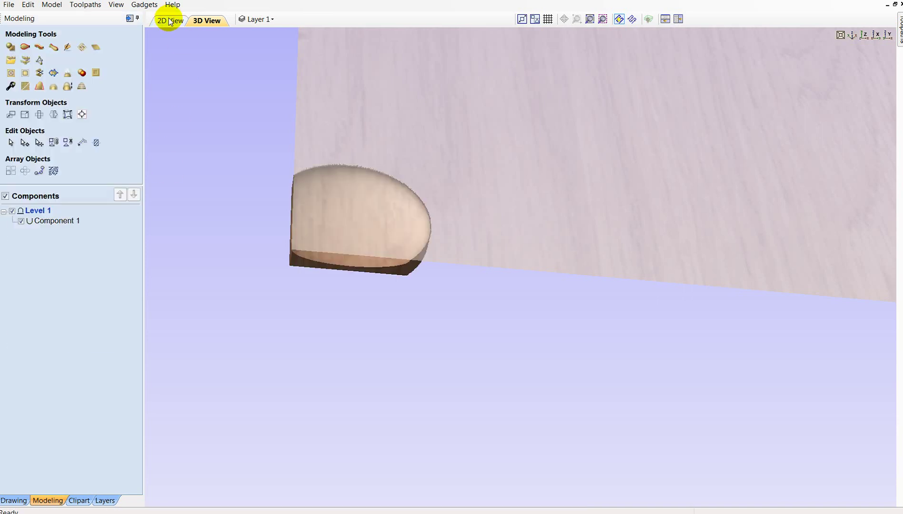
{"action": "left_click", "coordinate": [170, 21]}
{"action": "scroll", "coordinate": [397, 364], "scroll_direction": "down", "scroll_amount": 3}
{"action": "scroll", "coordinate": [436, 278], "scroll_direction": "up", "scroll_amount": 5}
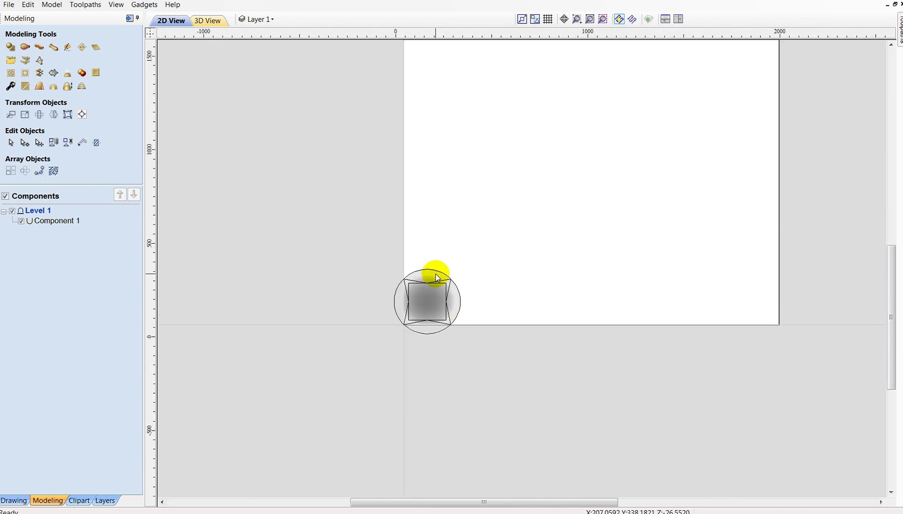
{"action": "scroll", "coordinate": [436, 278], "scroll_direction": "up", "scroll_amount": 3}
{"action": "left_click", "coordinate": [403, 276]}
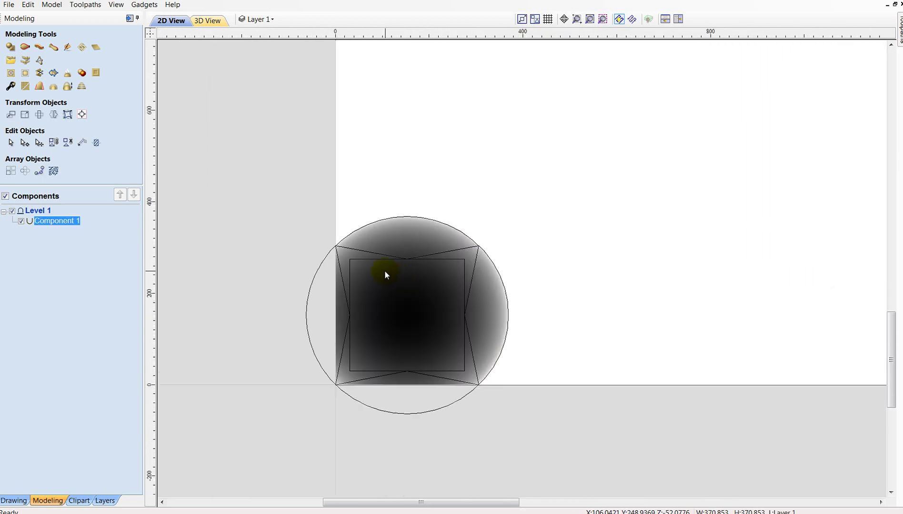
{"action": "left_click", "coordinate": [420, 258]}
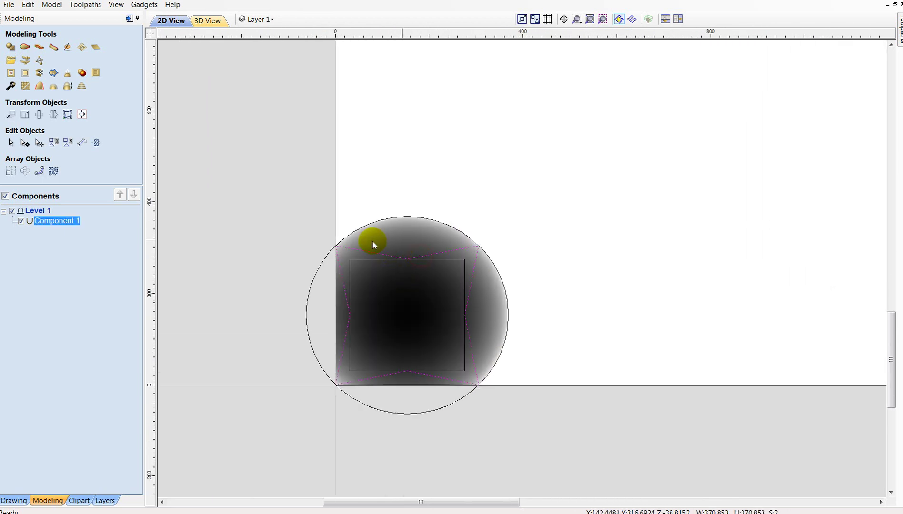
{"action": "left_click", "coordinate": [40, 73]}
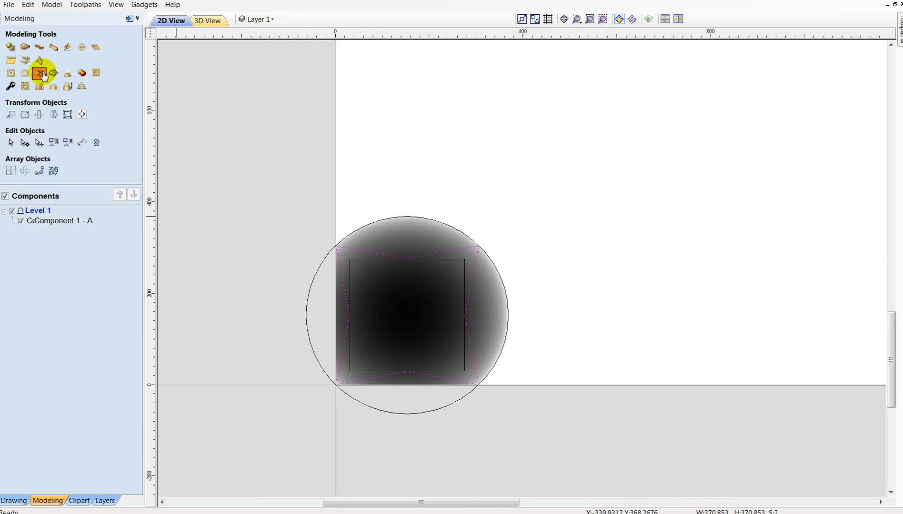
Step: Delete the outer piece Component 1 - B and view Component 1 - A in 3D
{"action": "left_click", "coordinate": [496, 312]}
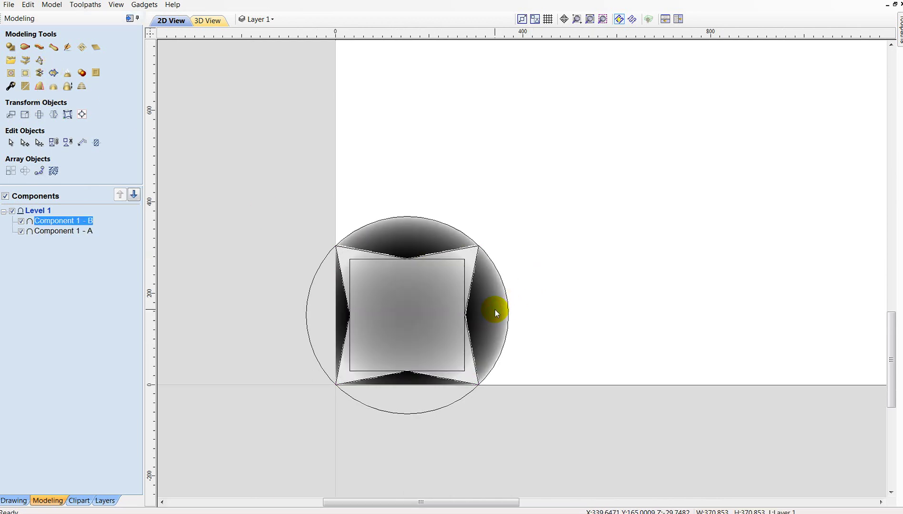
{"action": "key", "text": "Delete"}
{"action": "scroll", "coordinate": [413, 354], "scroll_direction": "up", "scroll_amount": 1}
{"action": "left_click", "coordinate": [410, 355]}
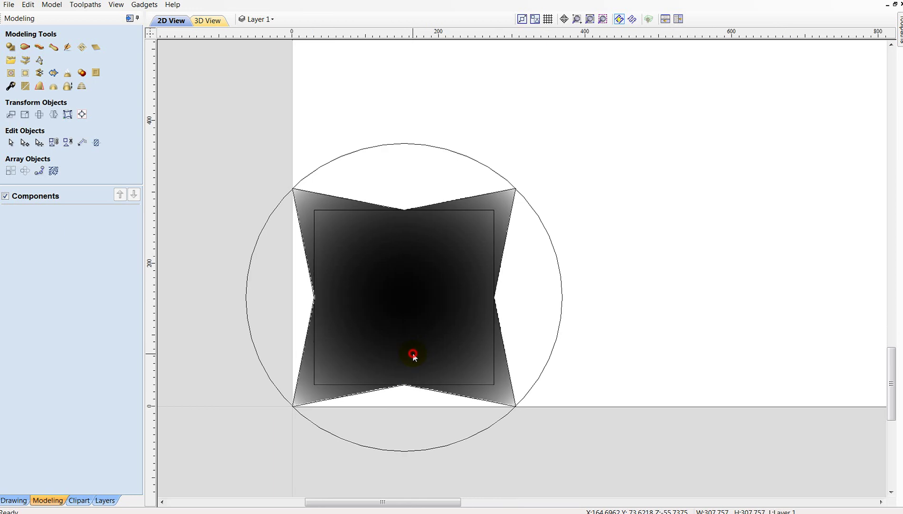
{"action": "left_click", "coordinate": [209, 21]}
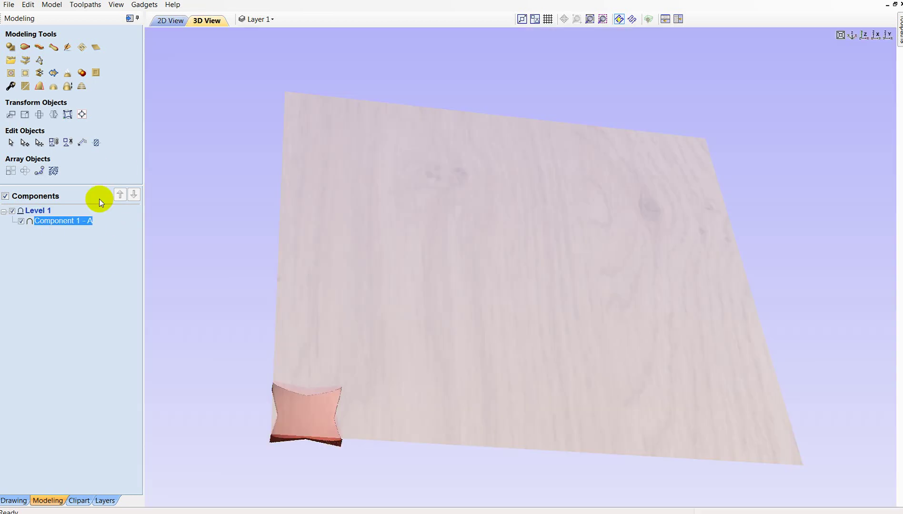
Step: Give Component 1 - A a base height of 60, change its combine mode, and bake it
{"action": "double_click", "coordinate": [74, 220]}
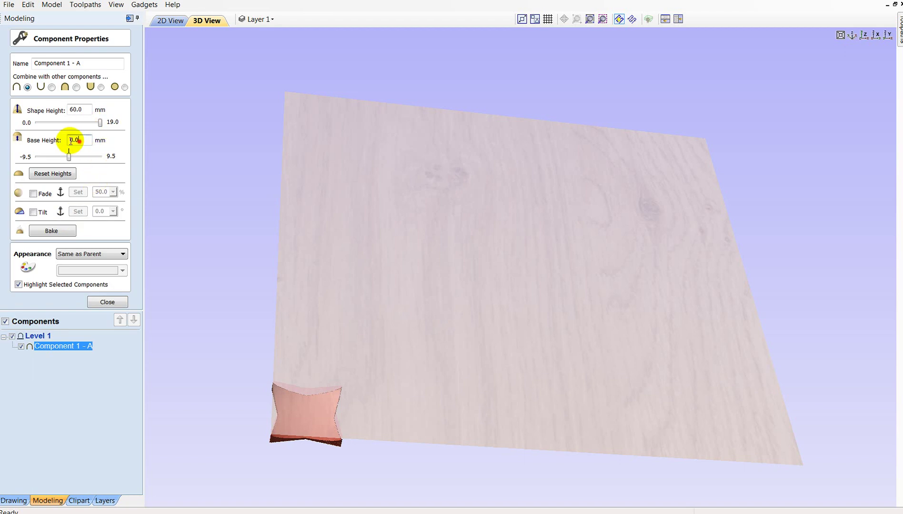
{"action": "type", "text": "60"}
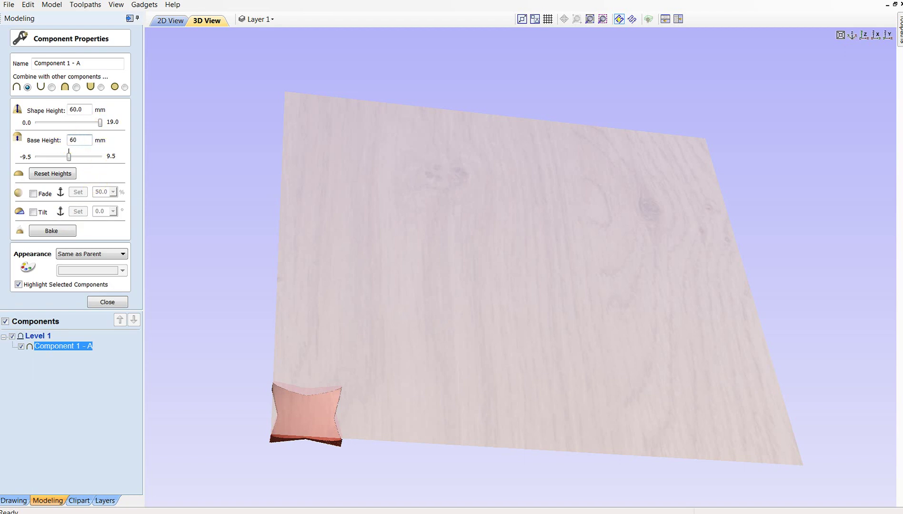
{"action": "key", "text": "Return"}
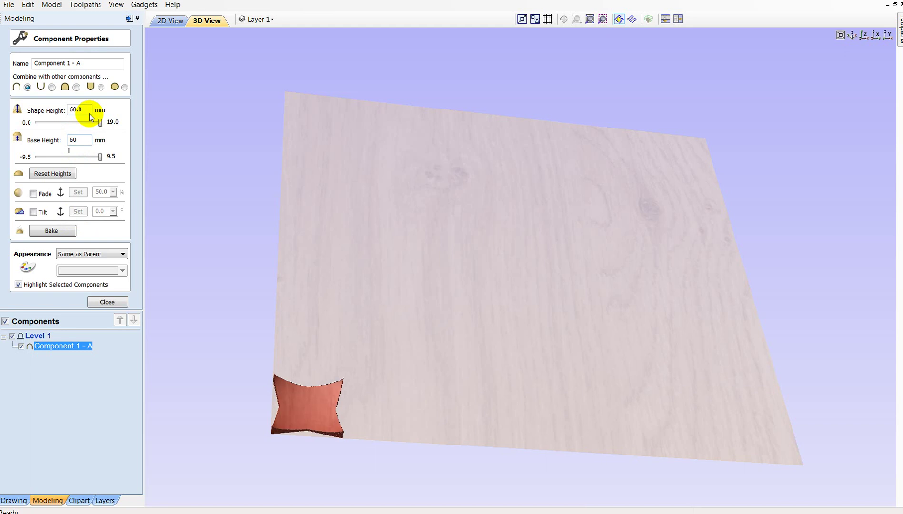
{"action": "left_click", "coordinate": [76, 87]}
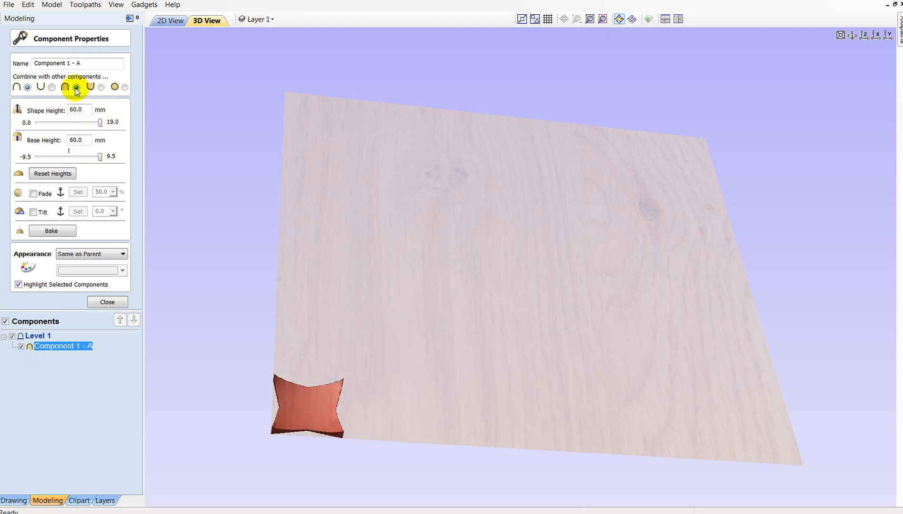
{"action": "left_click", "coordinate": [58, 236]}
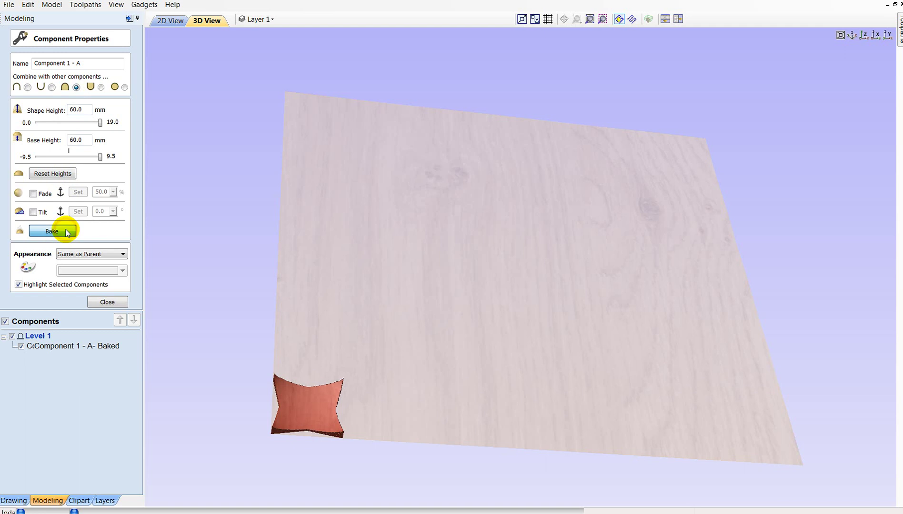
{"action": "left_click", "coordinate": [367, 328]}
Step: Close the component properties and select the Component 1 - A- Baked tile in 2D view
{"action": "left_click", "coordinate": [170, 20]}
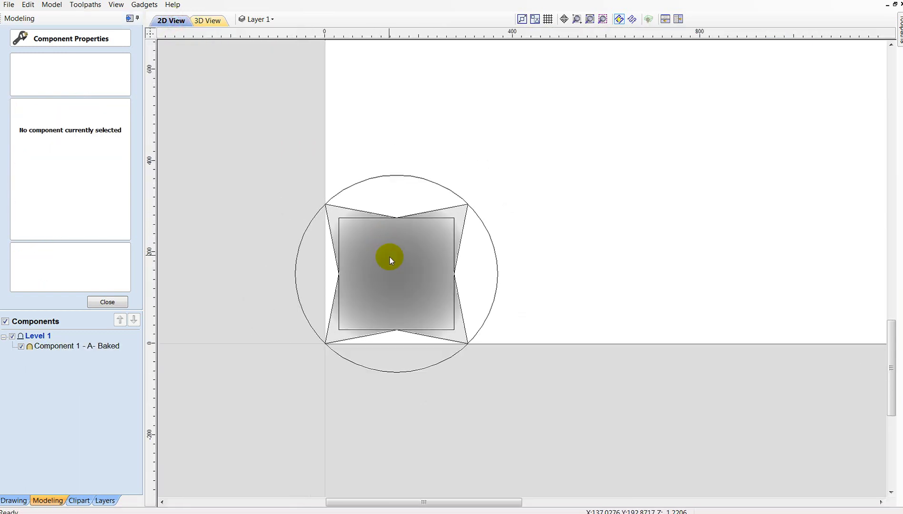
{"action": "left_click", "coordinate": [390, 257]}
{"action": "scroll", "coordinate": [390, 256], "scroll_direction": "down", "scroll_amount": 2}
{"action": "scroll", "coordinate": [409, 239], "scroll_direction": "up", "scroll_amount": 2}
{"action": "scroll", "coordinate": [445, 291], "scroll_direction": "up", "scroll_amount": 2}
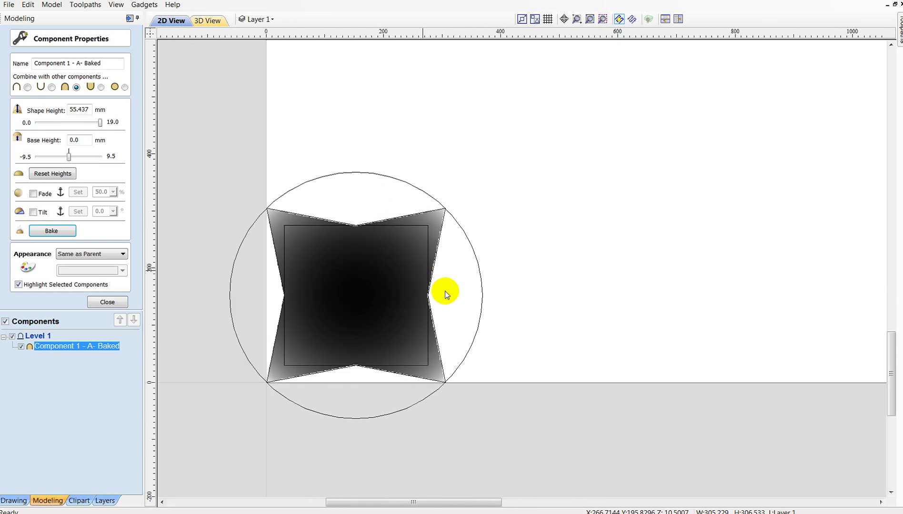
{"action": "left_click", "coordinate": [452, 302]}
{"action": "left_click", "coordinate": [106, 302]}
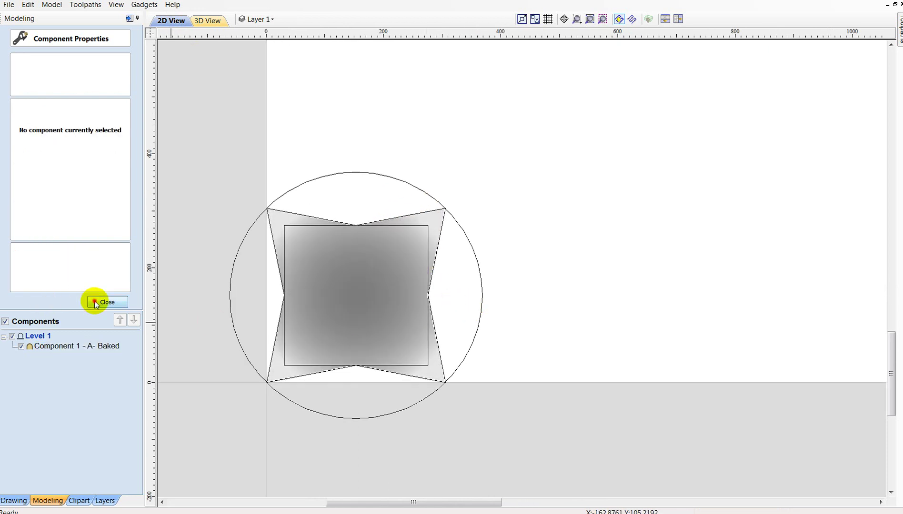
{"action": "scroll", "coordinate": [276, 347], "scroll_direction": "down", "scroll_amount": 1}
{"action": "left_click", "coordinate": [322, 322]}
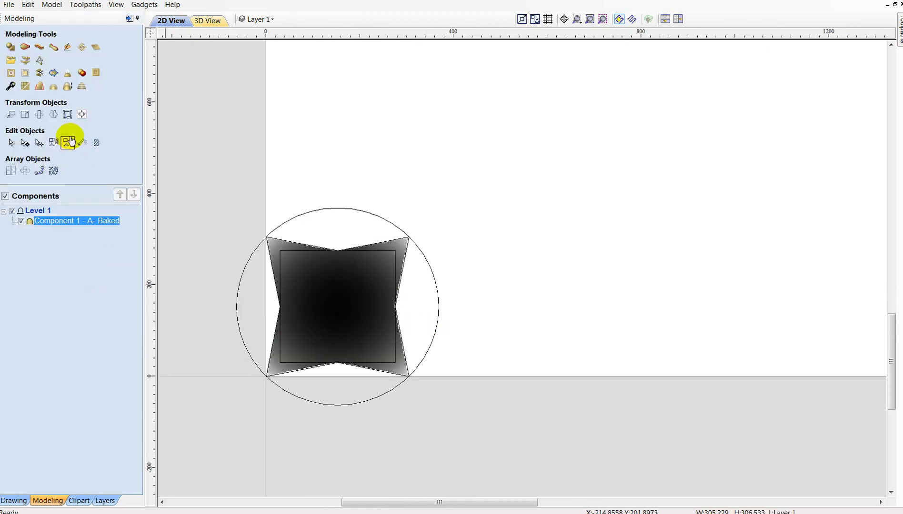
Step: Array-copy the tile into 8 rows by 8 columns with zero gap, then view it in 3D
{"action": "left_click", "coordinate": [14, 176]}
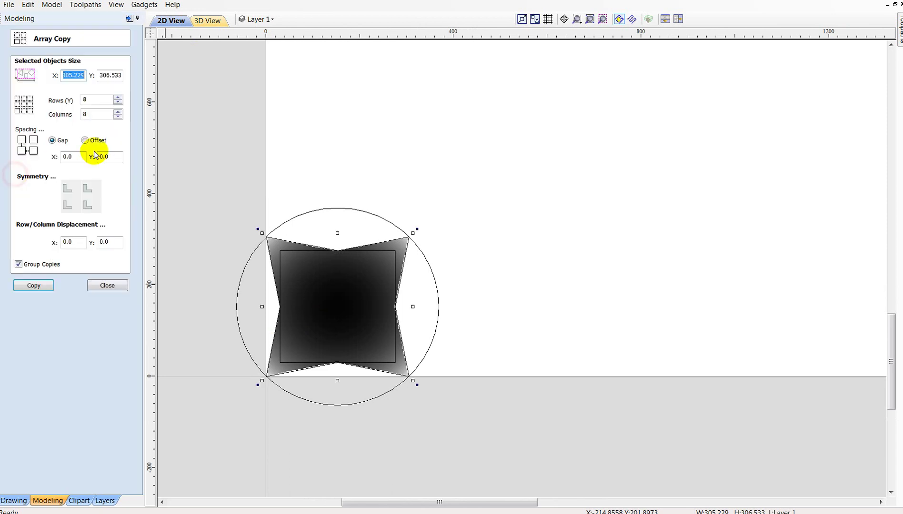
{"action": "left_click", "coordinate": [46, 284]}
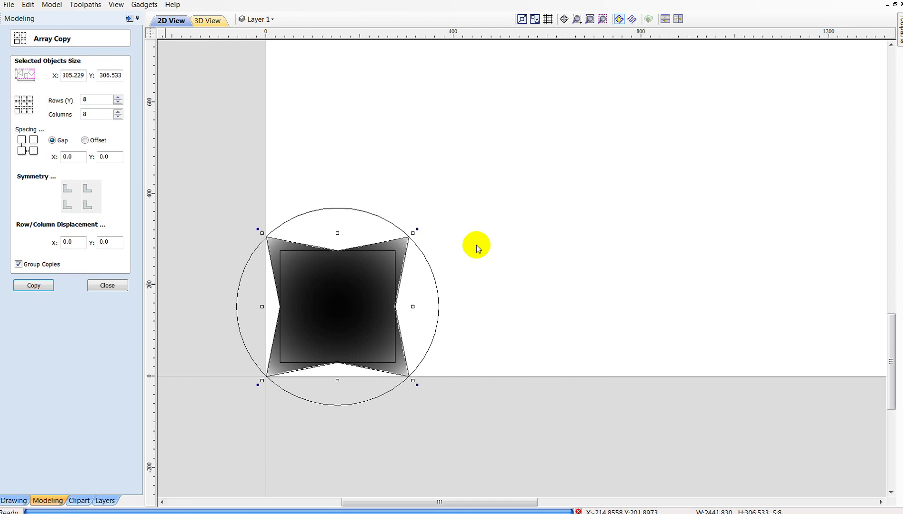
{"action": "left_click", "coordinate": [199, 20]}
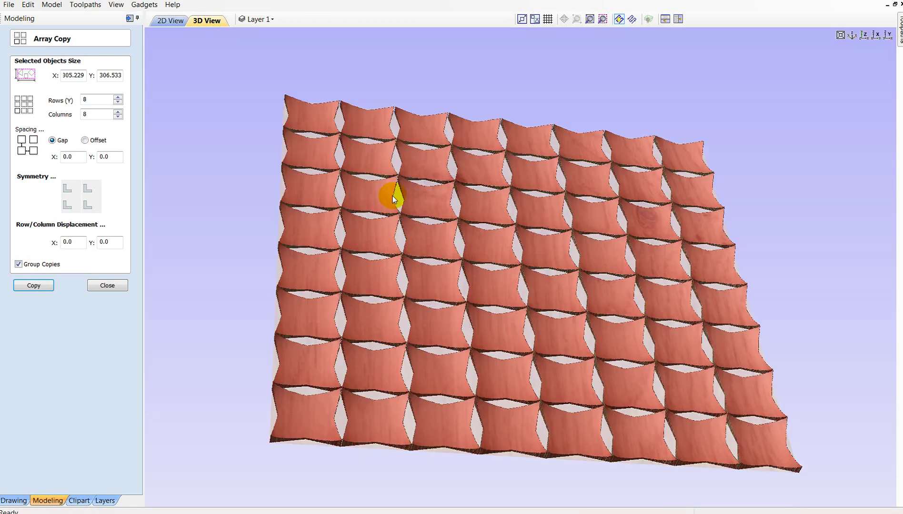
Step: Orbit and zoom around the 8 × 8 tile array and close the Array Copy form
{"action": "mouse_move", "coordinate": [825, 372]}
{"action": "left_mouse_down"}
{"action": "mouse_move", "coordinate": [702, 351]}
{"action": "mouse_move", "coordinate": [616, 367]}
{"action": "mouse_move", "coordinate": [556, 359]}
{"action": "mouse_move", "coordinate": [549, 376]}
{"action": "mouse_move", "coordinate": [561, 475]}
{"action": "mouse_move", "coordinate": [685, 383]}
{"action": "mouse_move", "coordinate": [635, 317]}
{"action": "mouse_move", "coordinate": [523, 312]}
{"action": "left_mouse_up"}
{"action": "scroll", "coordinate": [361, 198], "scroll_direction": "up", "scroll_amount": 3}
{"action": "mouse_move", "coordinate": [285, 178]}
{"action": "left_mouse_down"}
{"action": "mouse_move", "coordinate": [571, 184]}
{"action": "mouse_move", "coordinate": [664, 280]}
{"action": "mouse_move", "coordinate": [407, 202]}
{"action": "mouse_move", "coordinate": [228, 302]}
{"action": "mouse_move", "coordinate": [227, 360]}
{"action": "mouse_move", "coordinate": [113, 292]}
{"action": "left_mouse_up"}
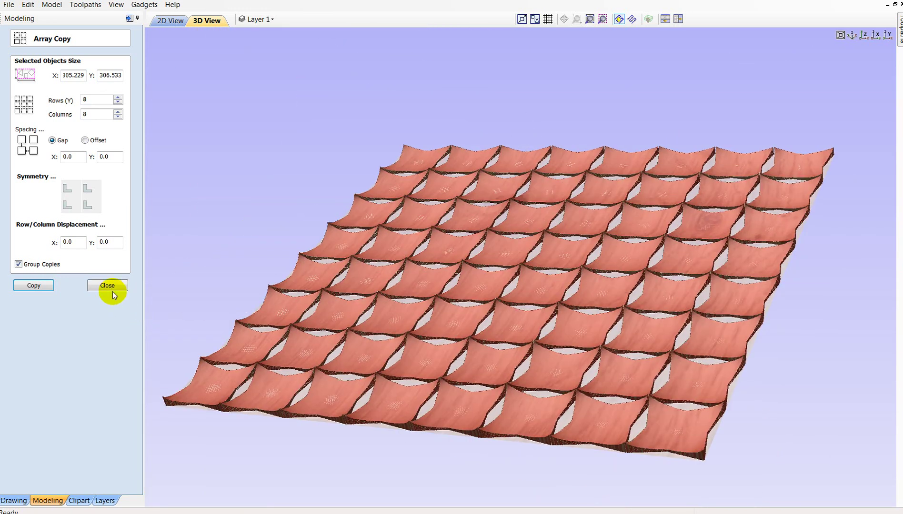
{"action": "left_click", "coordinate": [110, 287]}
{"action": "mouse_move", "coordinate": [238, 201]}
{"action": "left_mouse_down"}
{"action": "mouse_move", "coordinate": [332, 239]}
{"action": "mouse_move", "coordinate": [363, 314]}
{"action": "mouse_move", "coordinate": [384, 290]}
{"action": "mouse_move", "coordinate": [377, 342]}
{"action": "mouse_move", "coordinate": [424, 306]}
{"action": "left_mouse_up"}
{"action": "scroll", "coordinate": [222, 296], "scroll_direction": "up", "scroll_amount": 4}
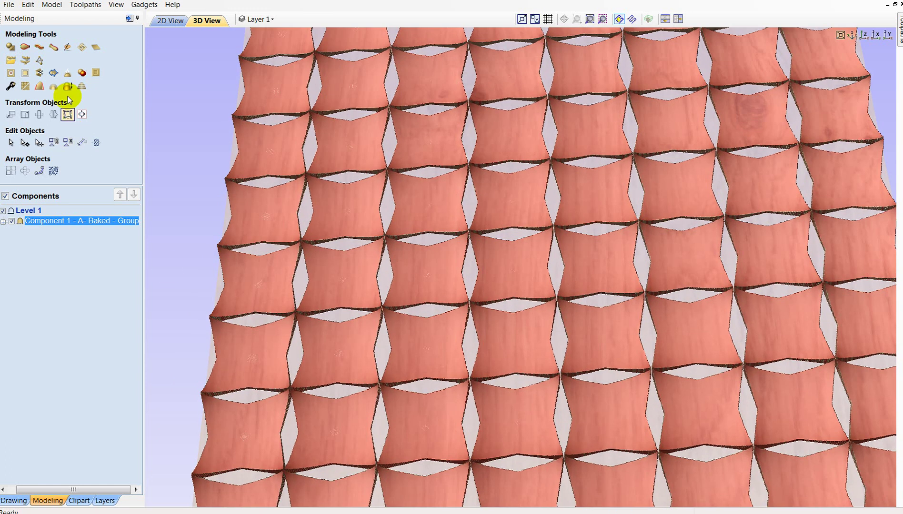
Step: Apply a 45° draft to the whole tile grid and return to the Drawing tools
{"action": "left_click", "coordinate": [40, 87]}
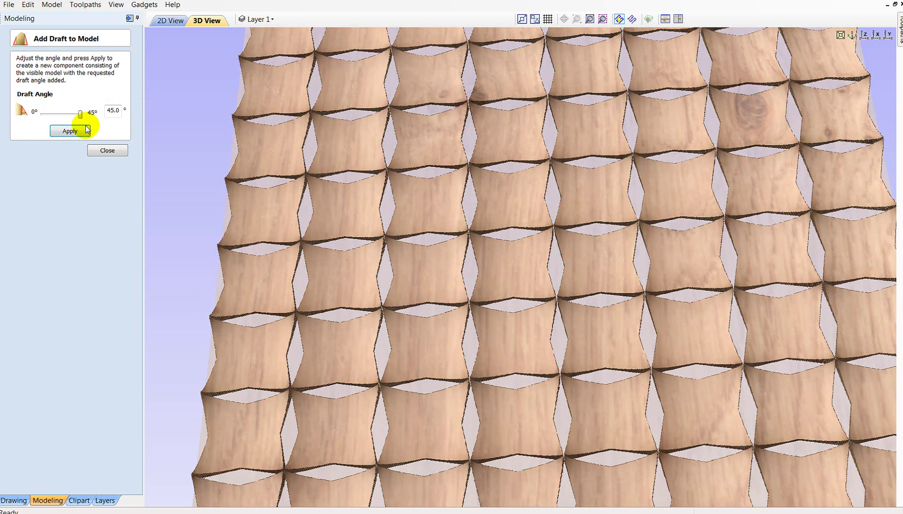
{"action": "left_click", "coordinate": [80, 132]}
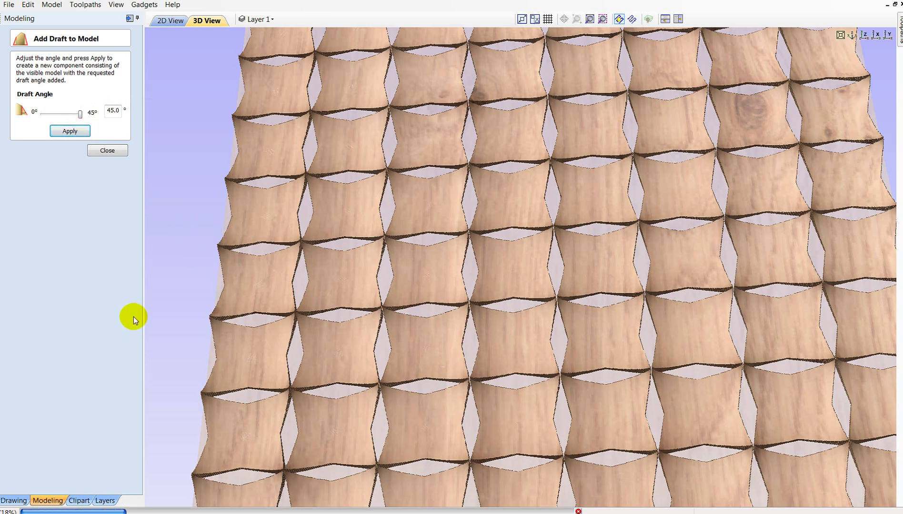
{"action": "left_click", "coordinate": [21, 504]}
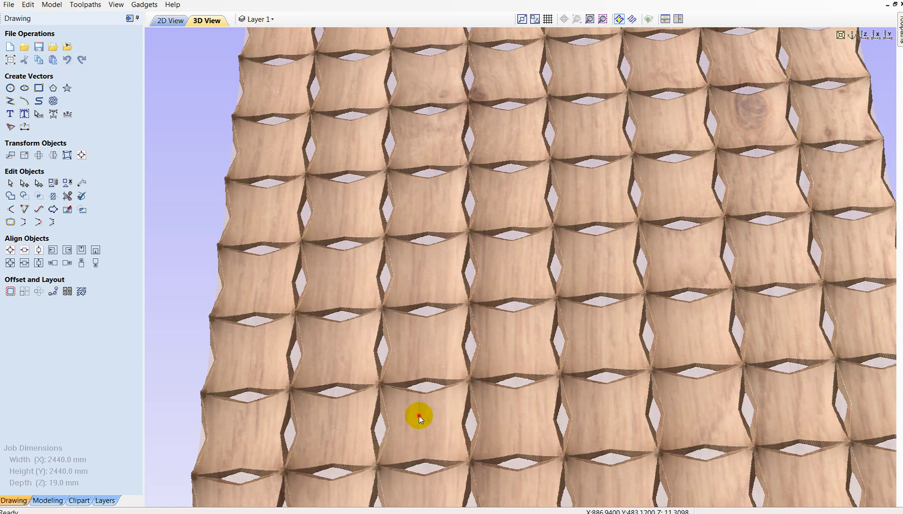
Step: Orbit and zoom in on the drafted tiles, then bring up the Job Setup form
{"action": "mouse_move", "coordinate": [419, 417]}
{"action": "left_mouse_down"}
{"action": "mouse_move", "coordinate": [323, 282]}
{"action": "mouse_move", "coordinate": [516, 266]}
{"action": "mouse_move", "coordinate": [456, 377]}
{"action": "mouse_move", "coordinate": [500, 324]}
{"action": "mouse_move", "coordinate": [445, 405]}
{"action": "mouse_move", "coordinate": [276, 373]}
{"action": "mouse_move", "coordinate": [282, 316]}
{"action": "mouse_move", "coordinate": [582, 383]}
{"action": "mouse_move", "coordinate": [566, 414]}
{"action": "mouse_move", "coordinate": [487, 395]}
{"action": "mouse_move", "coordinate": [421, 342]}
{"action": "left_mouse_up"}
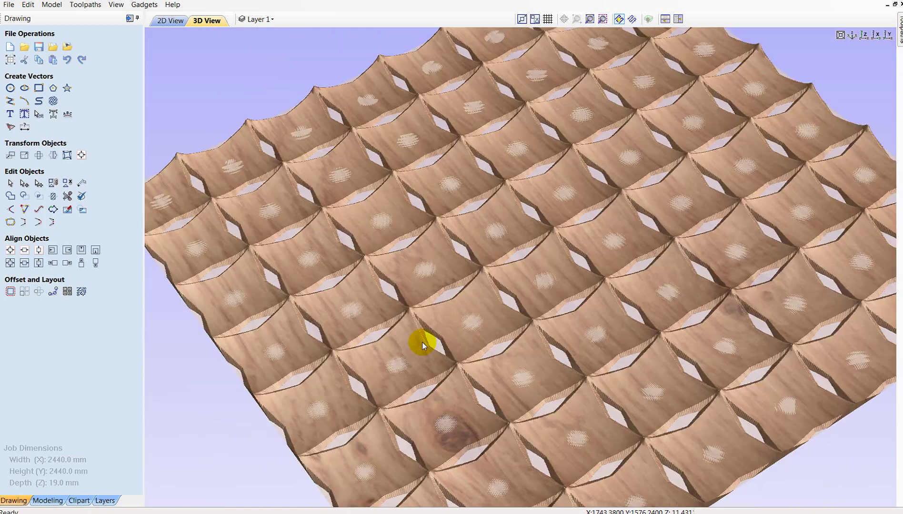
{"action": "scroll", "coordinate": [422, 342], "scroll_direction": "up", "scroll_amount": 2}
{"action": "scroll", "coordinate": [422, 342], "scroll_direction": "up", "scroll_amount": 3}
{"action": "scroll", "coordinate": [462, 372], "scroll_direction": "up", "scroll_amount": 3}
{"action": "scroll", "coordinate": [568, 394], "scroll_direction": "up", "scroll_amount": 3}
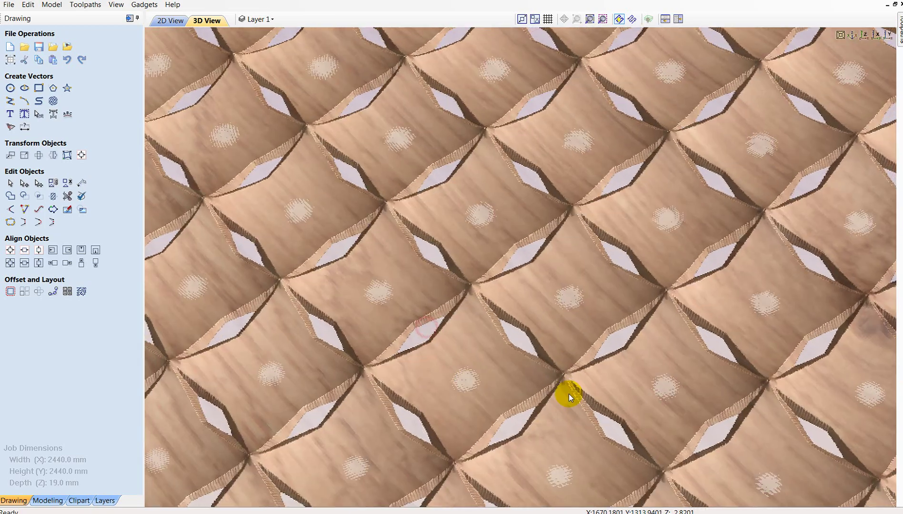
{"action": "scroll", "coordinate": [569, 394], "scroll_direction": "down", "scroll_amount": 3}
{"action": "scroll", "coordinate": [569, 394], "scroll_direction": "down", "scroll_amount": 2}
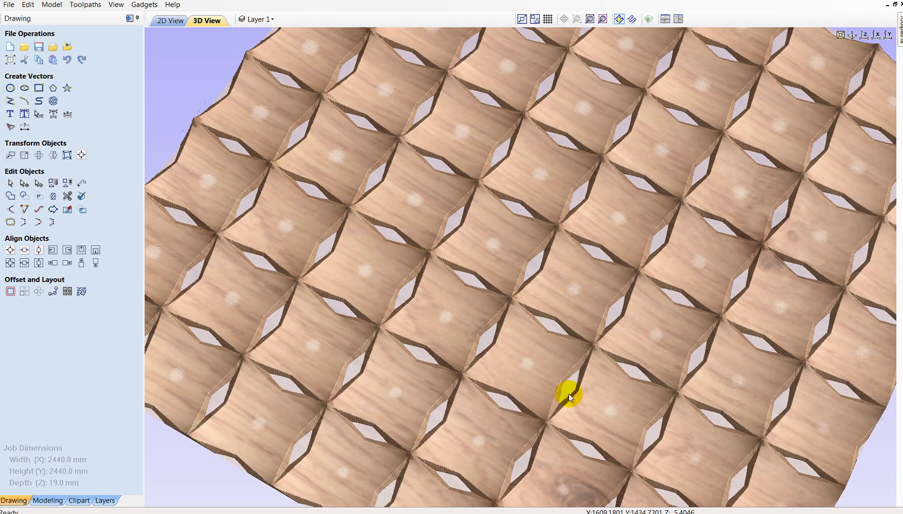
{"action": "scroll", "coordinate": [568, 394], "scroll_direction": "down", "scroll_amount": 3}
{"action": "left_click", "coordinate": [10, 60]}
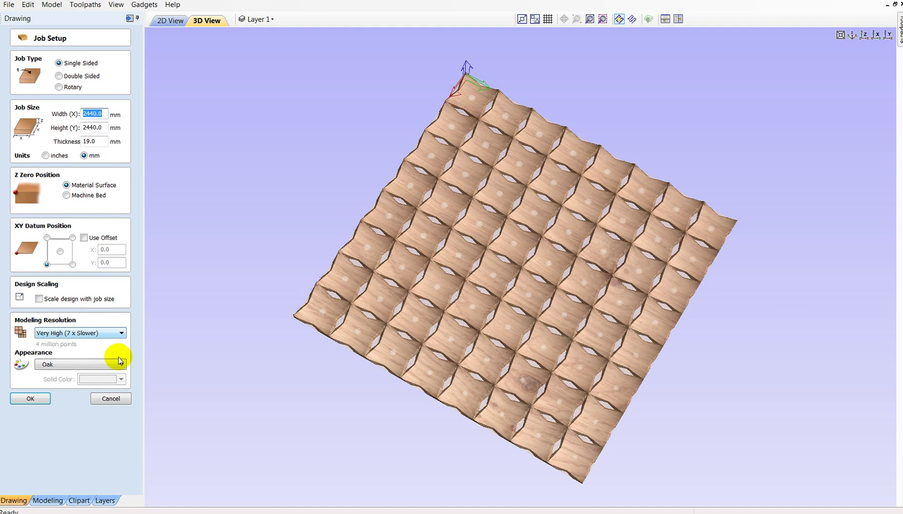
Step: Change the job appearance from Oak to Solid Color and close the stray Draw Circle form
{"action": "left_click", "coordinate": [119, 364]}
{"action": "left_click_drag", "start_coordinate": [120, 256], "coordinate": [110, 129]}
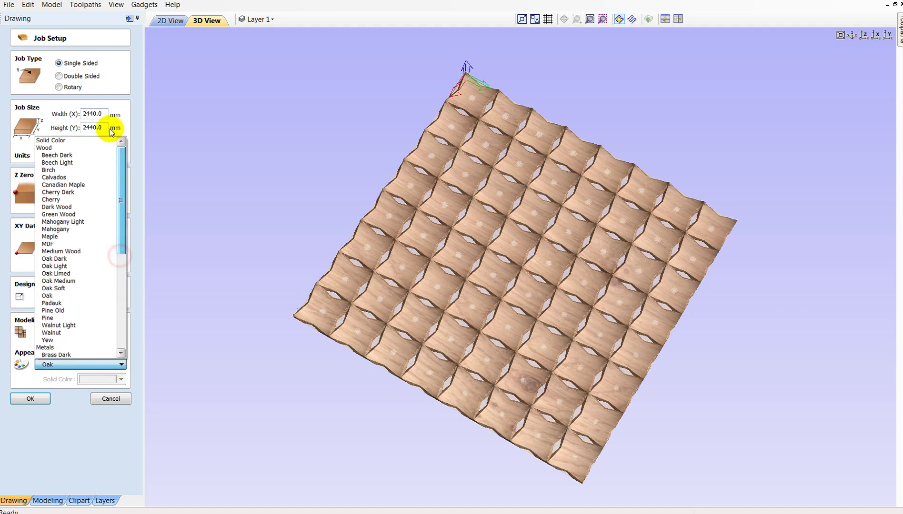
{"action": "left_click", "coordinate": [70, 141]}
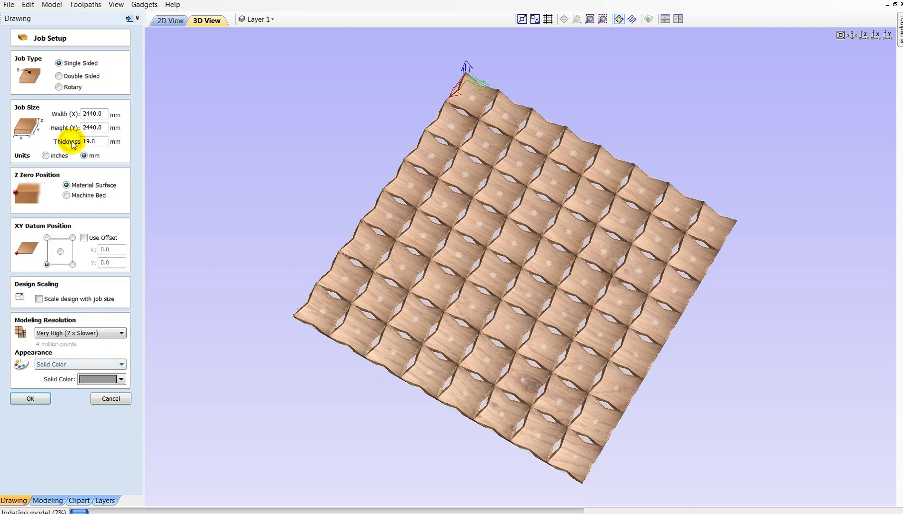
{"action": "left_click", "coordinate": [38, 399]}
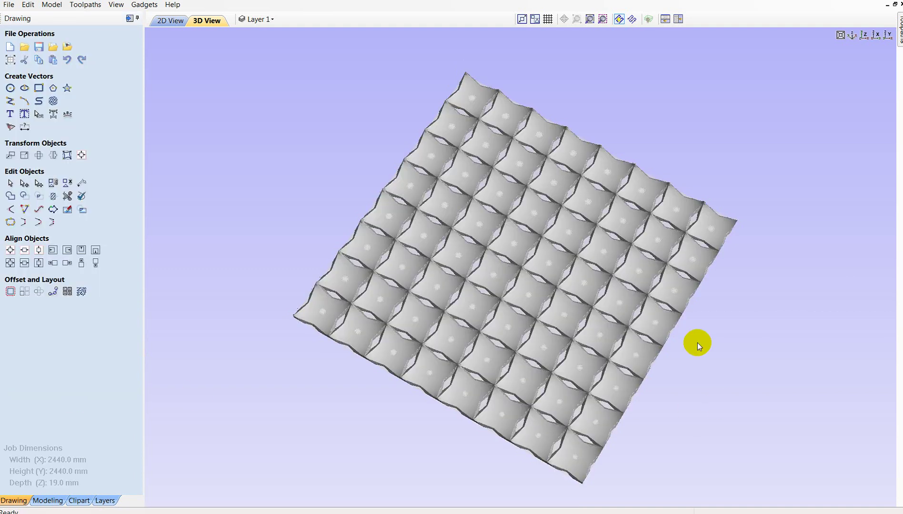
{"action": "scroll", "coordinate": [449, 129], "scroll_direction": "up", "scroll_amount": 2}
{"action": "key", "text": "c"}
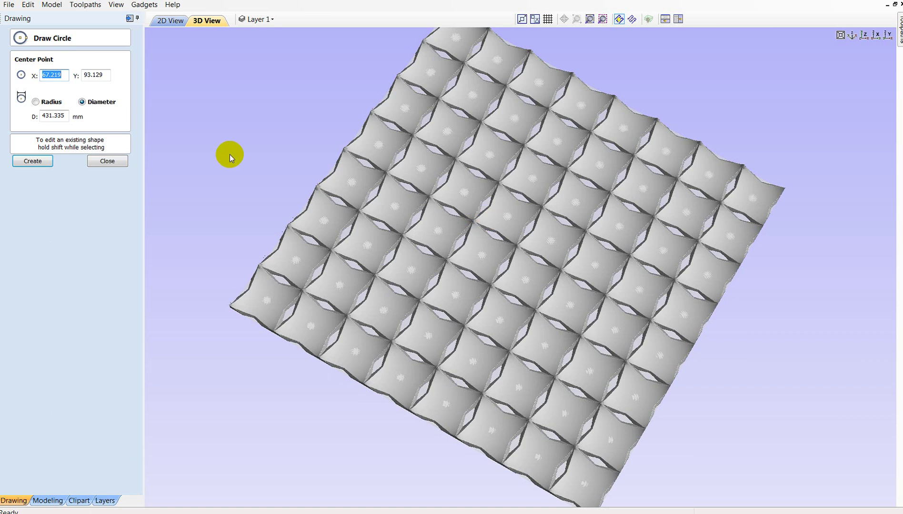
{"action": "left_click", "coordinate": [106, 166]}
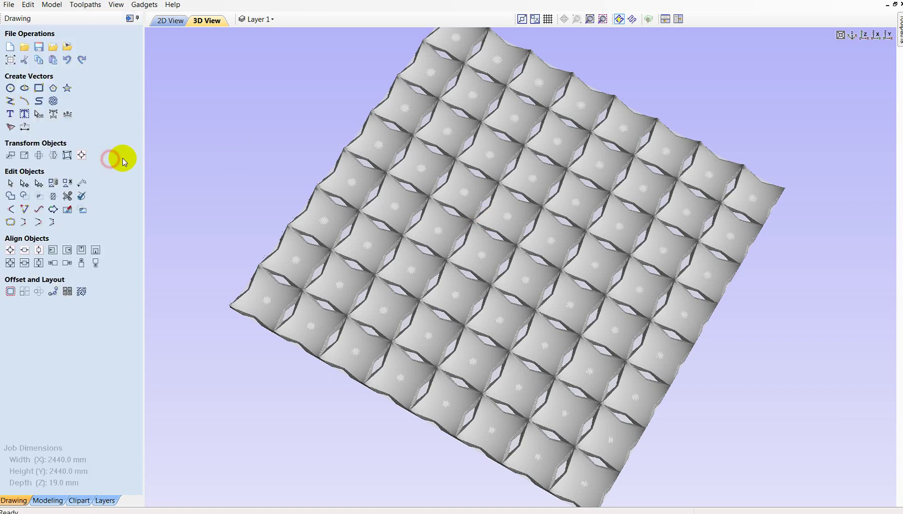
Step: In 2D, zoom in, select the first tile's inner square, and switch to the Modeling tools
{"action": "left_click", "coordinate": [170, 27]}
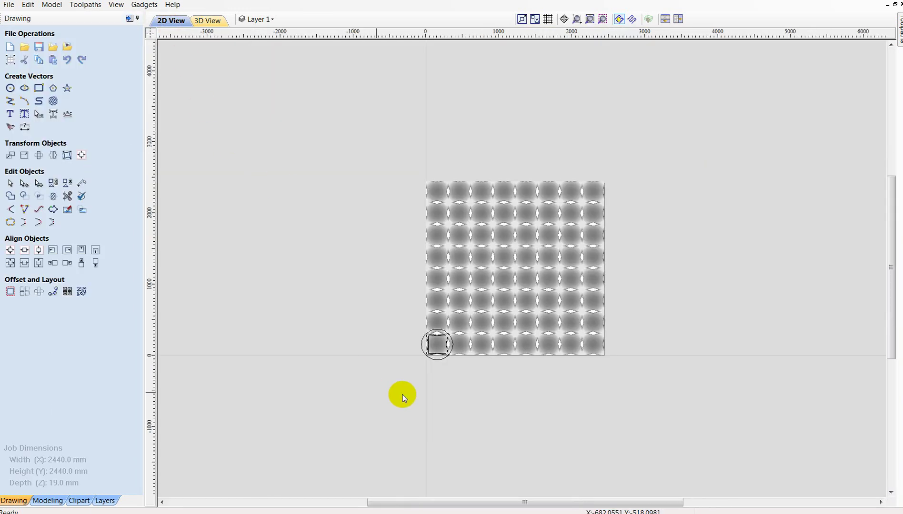
{"action": "scroll", "coordinate": [433, 321], "scroll_direction": "up", "scroll_amount": 3}
{"action": "scroll", "coordinate": [433, 322], "scroll_direction": "up", "scroll_amount": 3}
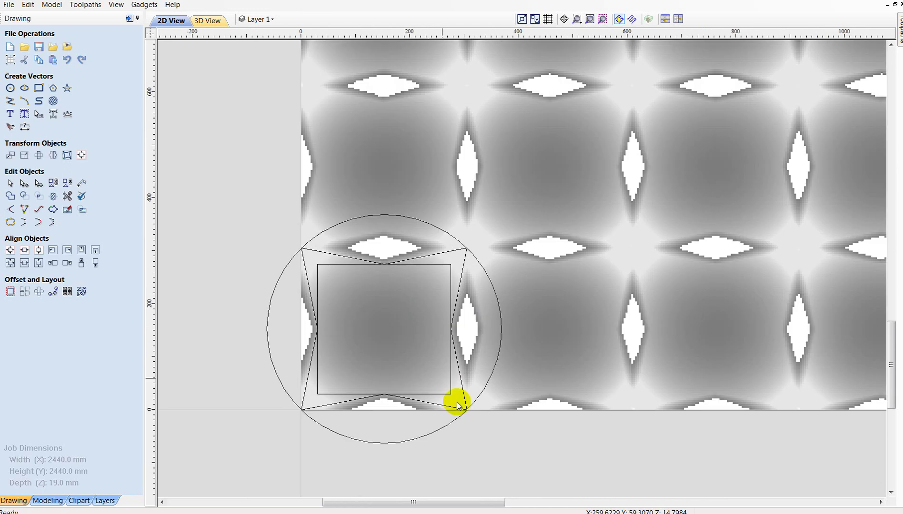
{"action": "left_click", "coordinate": [420, 265]}
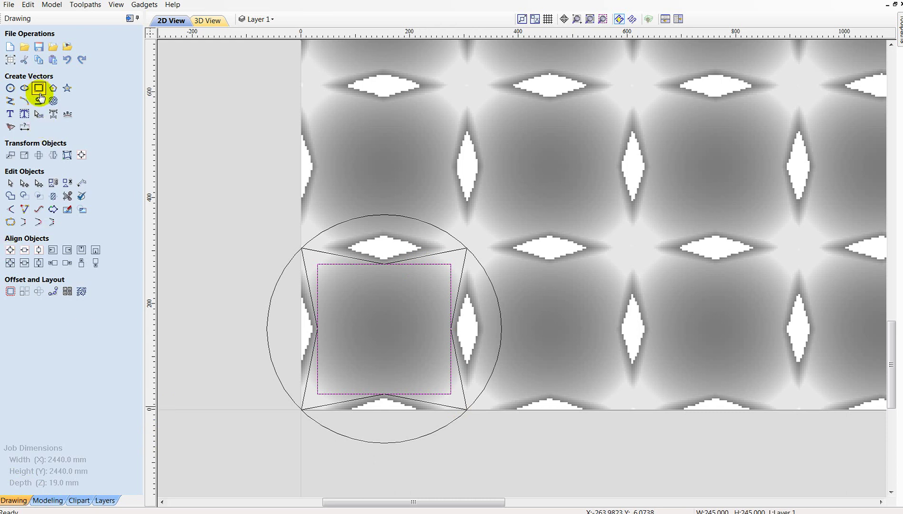
{"action": "left_click", "coordinate": [35, 503]}
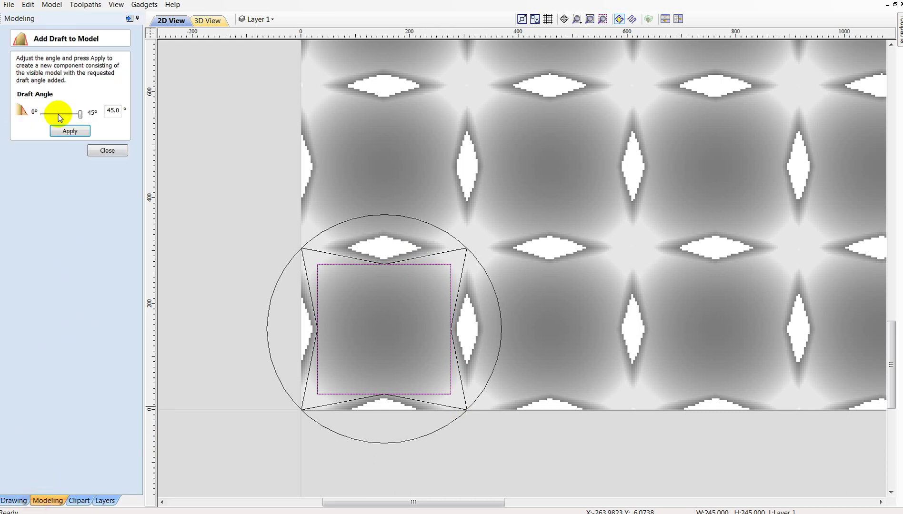
{"action": "left_click", "coordinate": [105, 151]}
{"action": "left_click", "coordinate": [11, 46]}
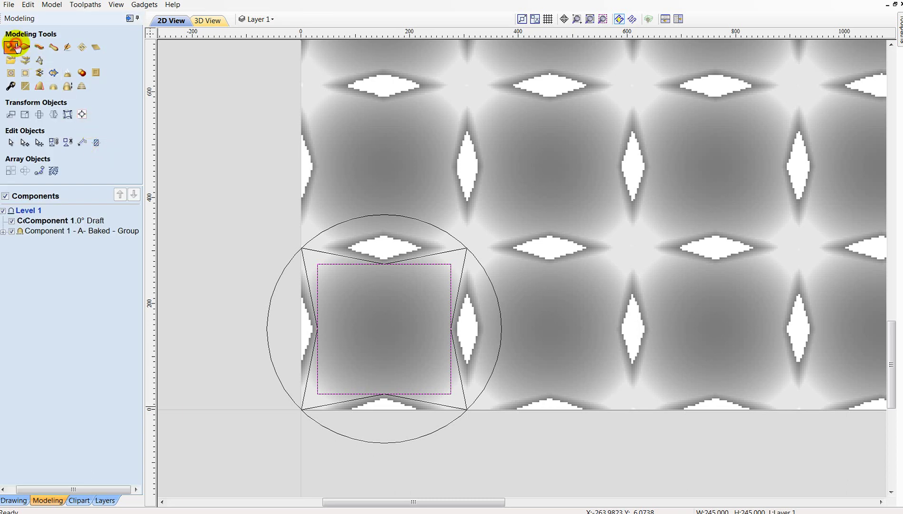
Step: Apply a trial pointed shape to the inner square, merged keeping the highest points
{"action": "left_click", "coordinate": [45, 92]}
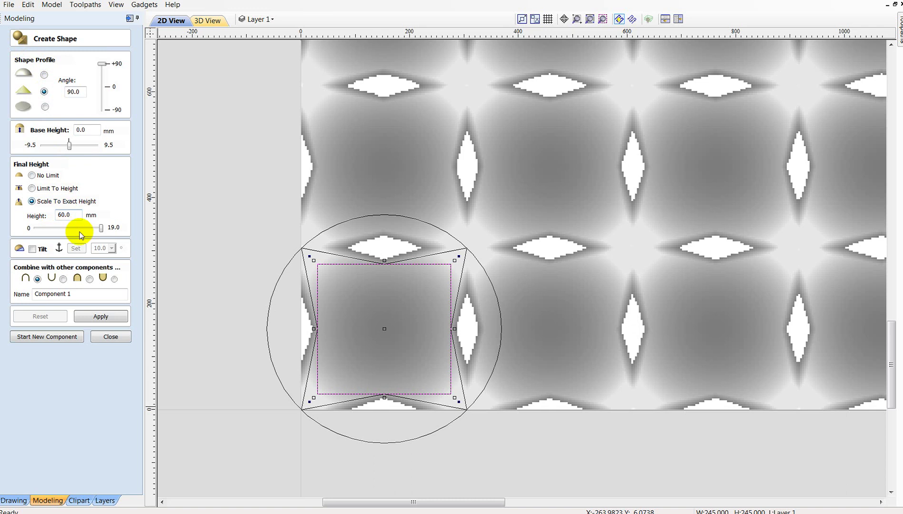
{"action": "left_click", "coordinate": [90, 280]}
{"action": "left_click", "coordinate": [100, 320]}
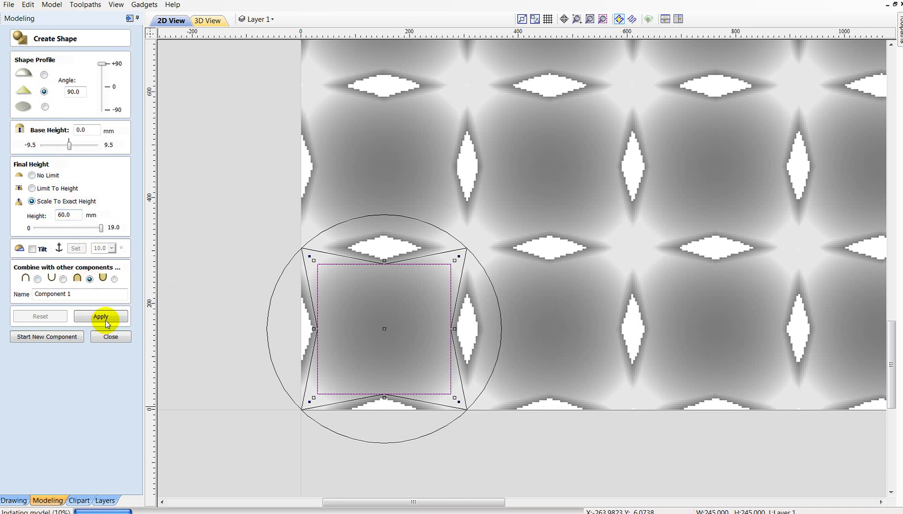
{"action": "left_click", "coordinate": [107, 319]}
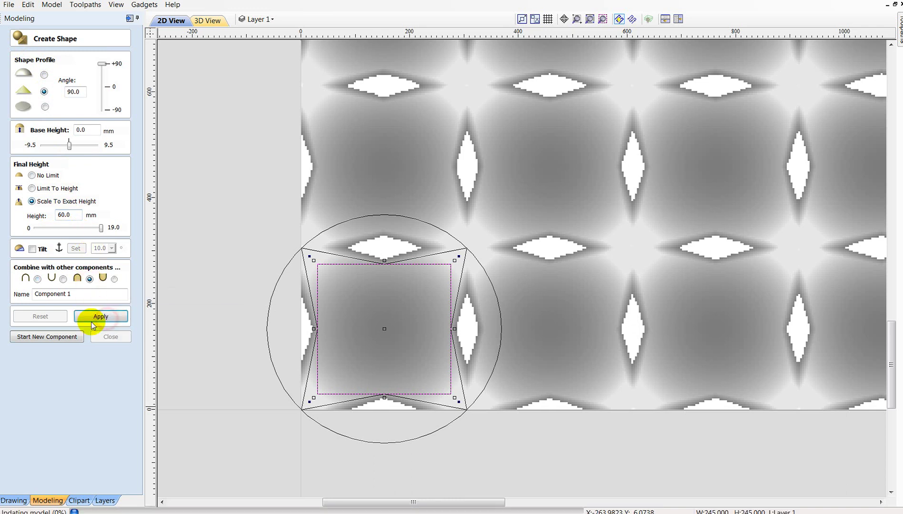
Step: Inspect the relief in 3D from above and at the corner, then discard the shape
{"action": "left_click", "coordinate": [208, 21]}
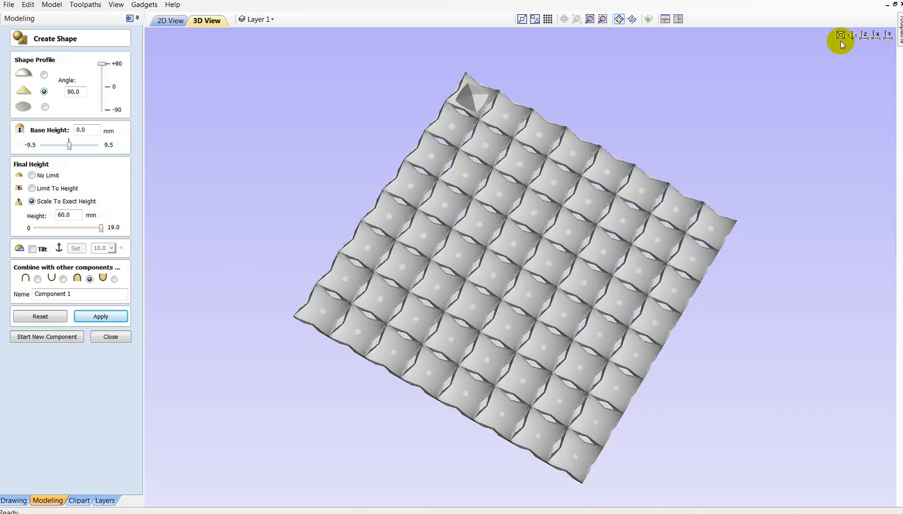
{"action": "left_click", "coordinate": [863, 36]}
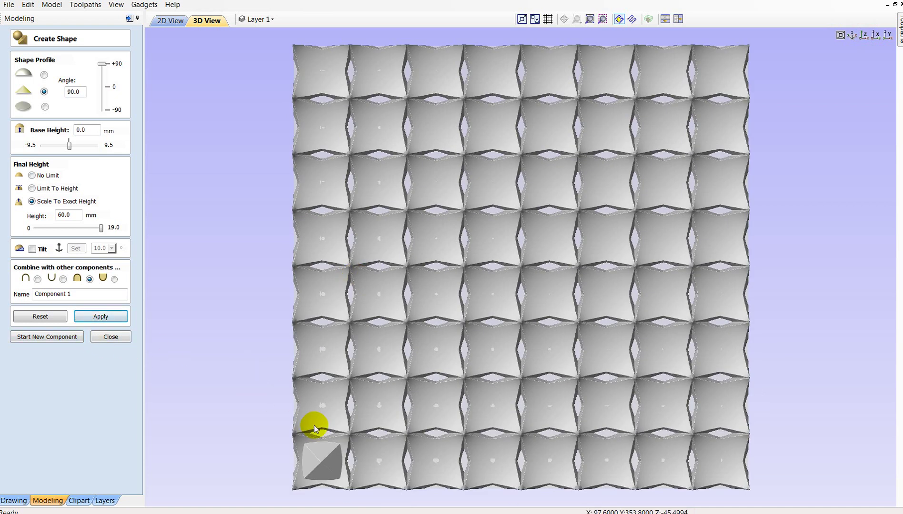
{"action": "mouse_move", "coordinate": [795, 312]}
{"action": "left_mouse_down"}
{"action": "mouse_move", "coordinate": [742, 246]}
{"action": "mouse_move", "coordinate": [657, 431]}
{"action": "left_mouse_up"}
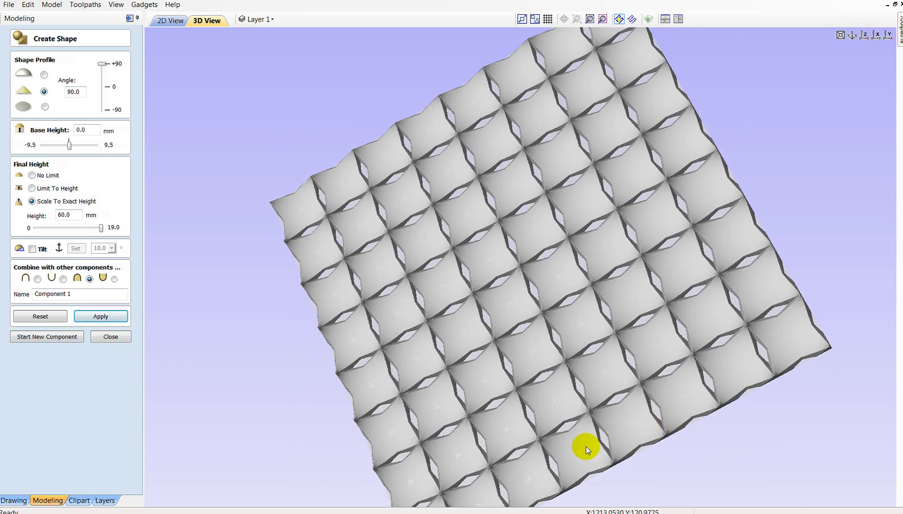
{"action": "mouse_move", "coordinate": [585, 446]}
{"action": "left_mouse_down"}
{"action": "mouse_move", "coordinate": [538, 214]}
{"action": "mouse_move", "coordinate": [439, 327]}
{"action": "left_mouse_up"}
{"action": "left_click", "coordinate": [26, 316]}
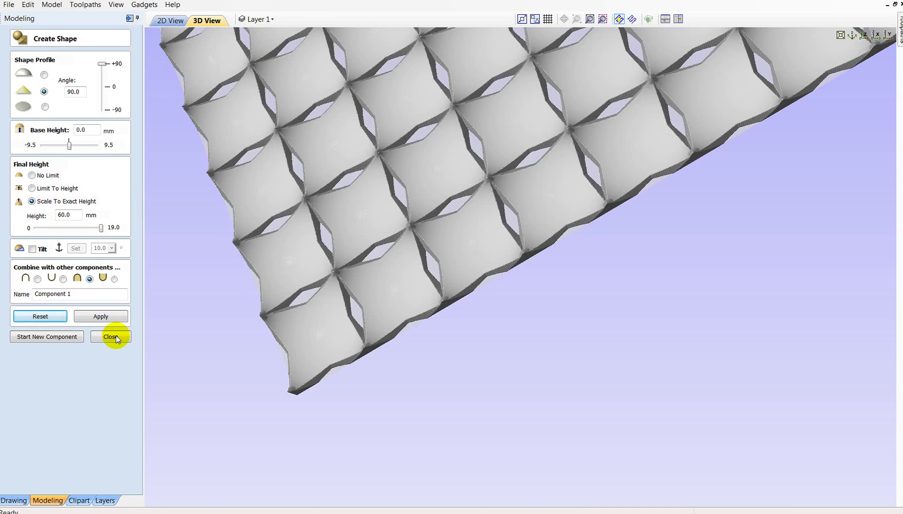
{"action": "left_click", "coordinate": [116, 335]}
{"action": "left_click", "coordinate": [170, 21]}
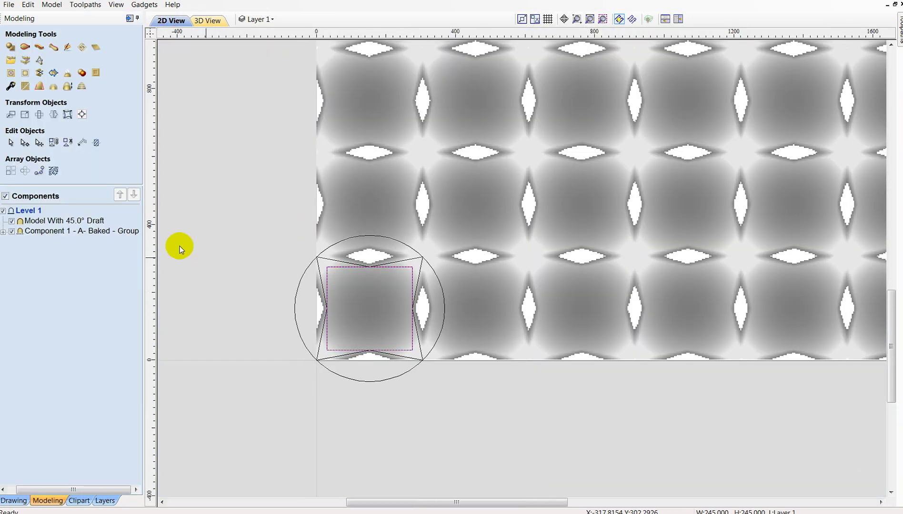
Step: In the Drawing tools, view the whole job area and zoom onto the single tile
{"action": "left_click", "coordinate": [19, 498]}
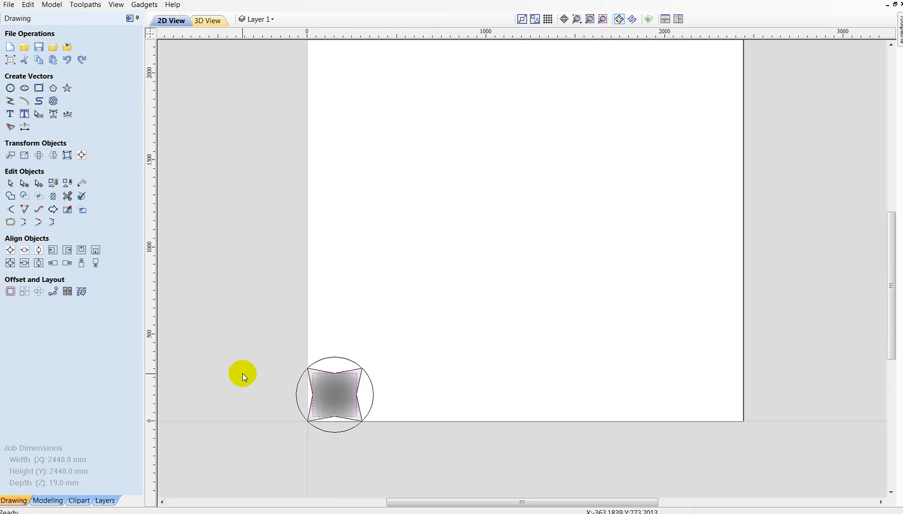
{"action": "double_click", "coordinate": [336, 432]}
{"action": "left_click", "coordinate": [112, 163]}
{"action": "scroll", "coordinate": [210, 194], "scroll_direction": "down", "scroll_amount": 1}
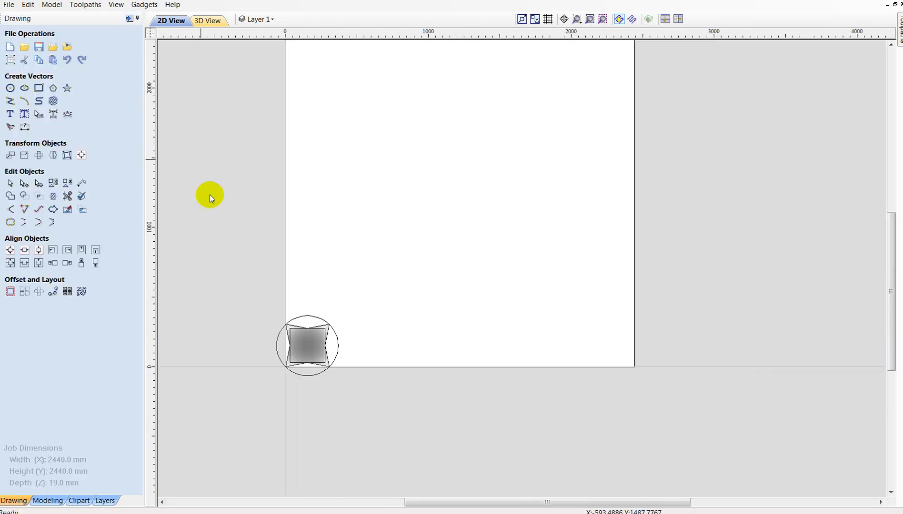
{"action": "scroll", "coordinate": [238, 286], "scroll_direction": "up", "scroll_amount": 1}
{"action": "scroll", "coordinate": [286, 419], "scroll_direction": "up", "scroll_amount": 3}
{"action": "scroll", "coordinate": [396, 276], "scroll_direction": "up", "scroll_amount": 2}
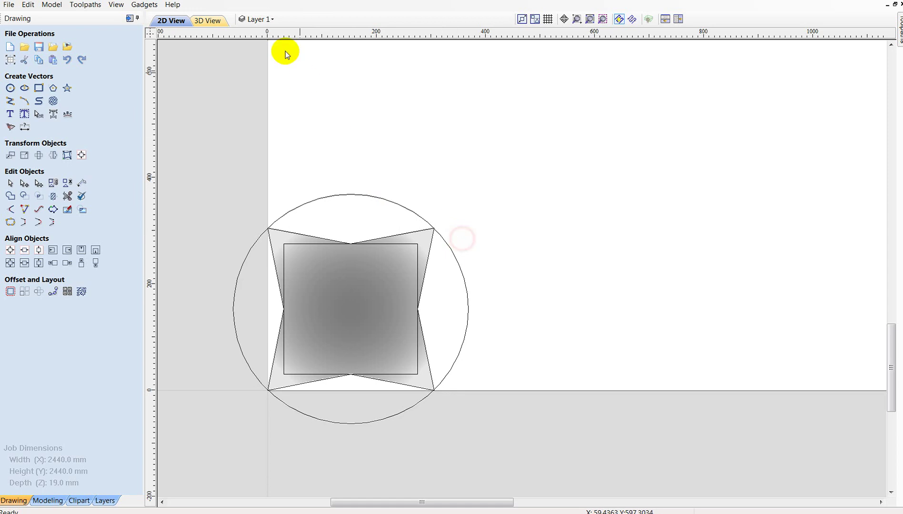
Step: Check the single tile in 3D, then select its inner square in 2D
{"action": "left_click", "coordinate": [209, 19]}
{"action": "mouse_move", "coordinate": [425, 387]}
{"action": "left_mouse_down"}
{"action": "mouse_move", "coordinate": [389, 224]}
{"action": "mouse_move", "coordinate": [486, 145]}
{"action": "mouse_move", "coordinate": [379, 244]}
{"action": "mouse_move", "coordinate": [342, 178]}
{"action": "left_mouse_up"}
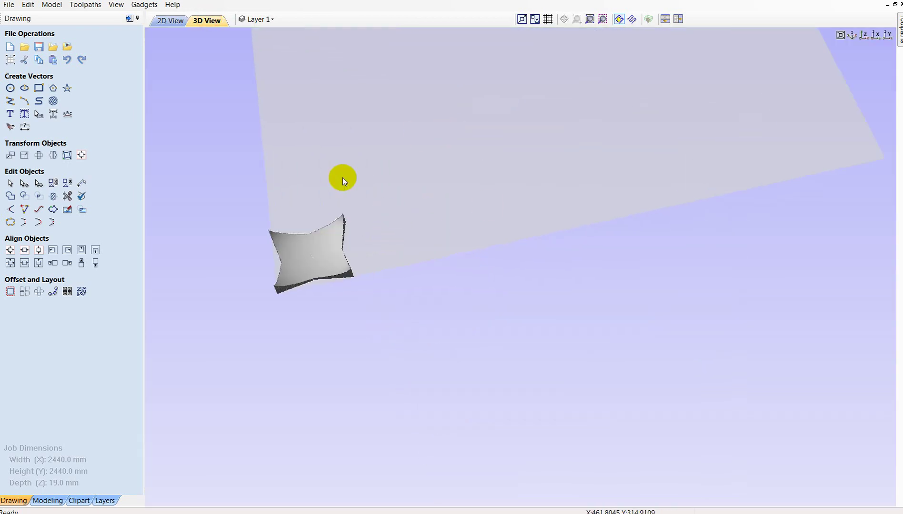
{"action": "left_click", "coordinate": [162, 19]}
{"action": "scroll", "coordinate": [329, 196], "scroll_direction": "down", "scroll_amount": 2}
{"action": "scroll", "coordinate": [361, 244], "scroll_direction": "up", "scroll_amount": 3}
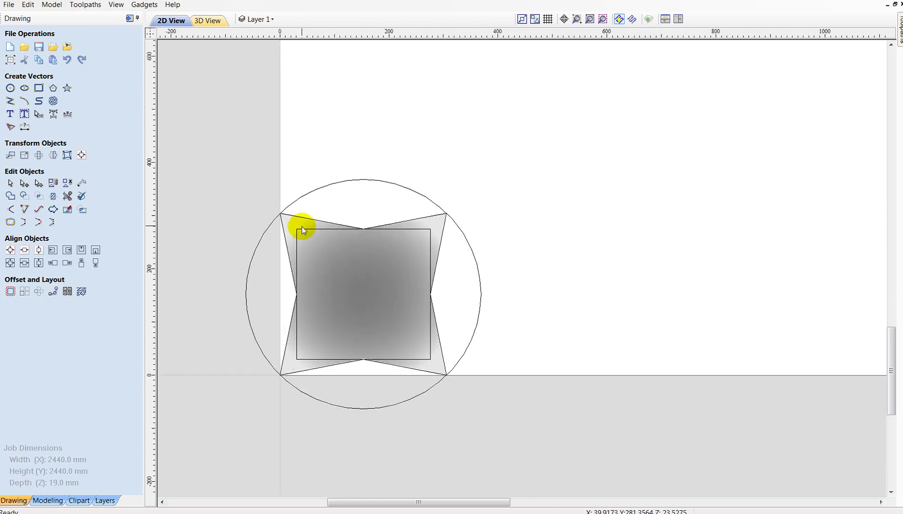
{"action": "left_click", "coordinate": [303, 230]}
Step: Try a Limit To Height shape with vertical 90° sides on the inner square
{"action": "left_click", "coordinate": [48, 500]}
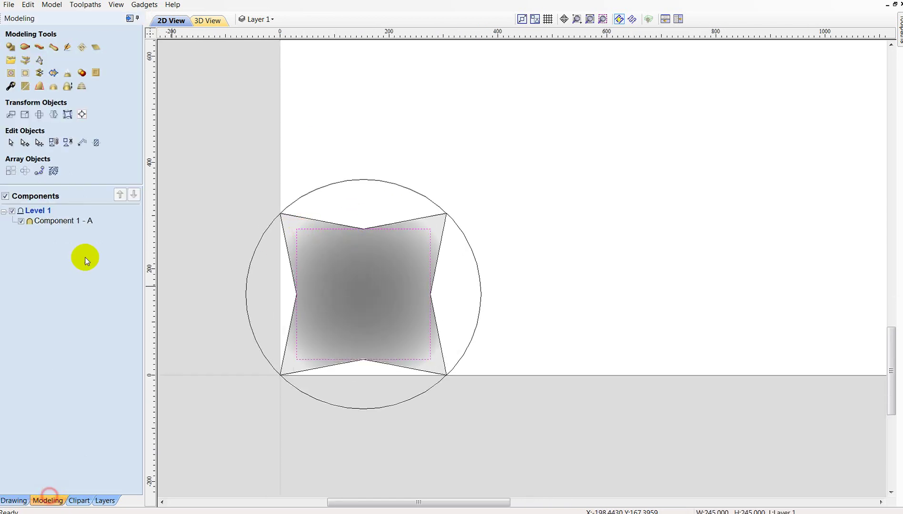
{"action": "left_click", "coordinate": [11, 47]}
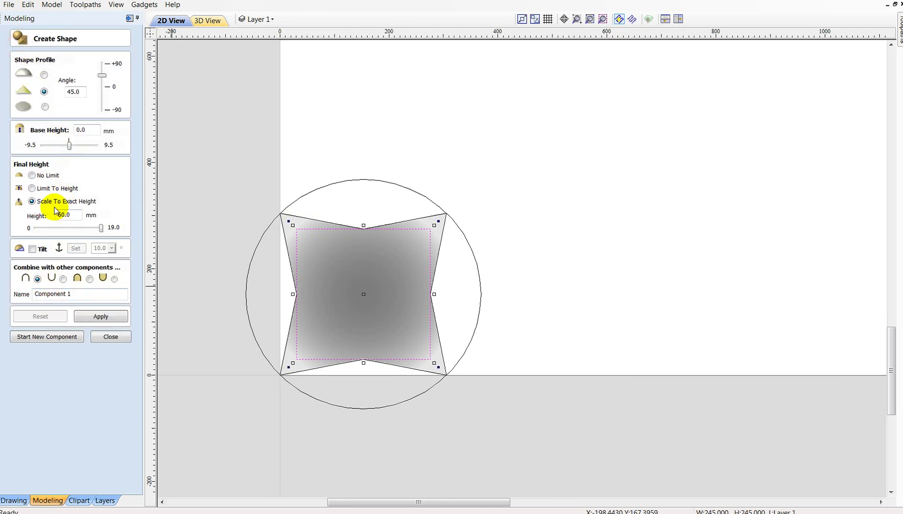
{"action": "left_click", "coordinate": [32, 188]}
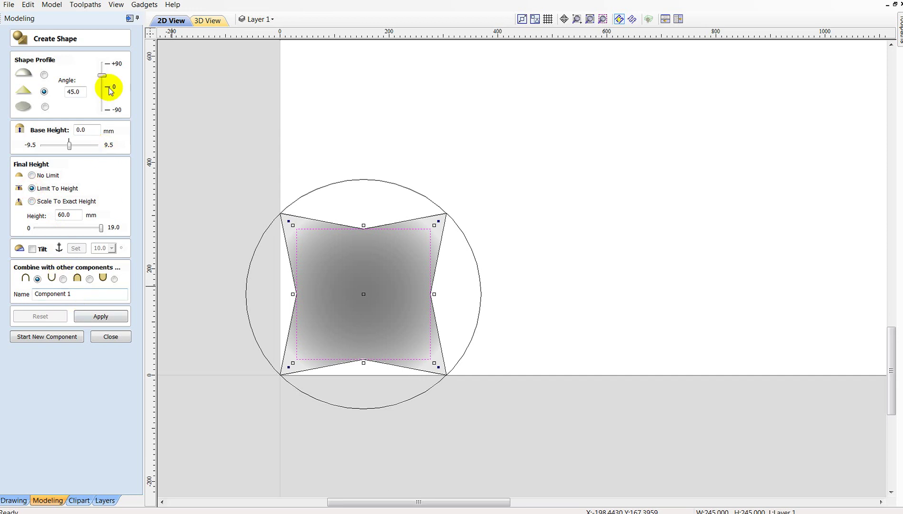
{"action": "left_click_drag", "start_coordinate": [102, 76], "coordinate": [103, 61]}
{"action": "left_click", "coordinate": [102, 317]}
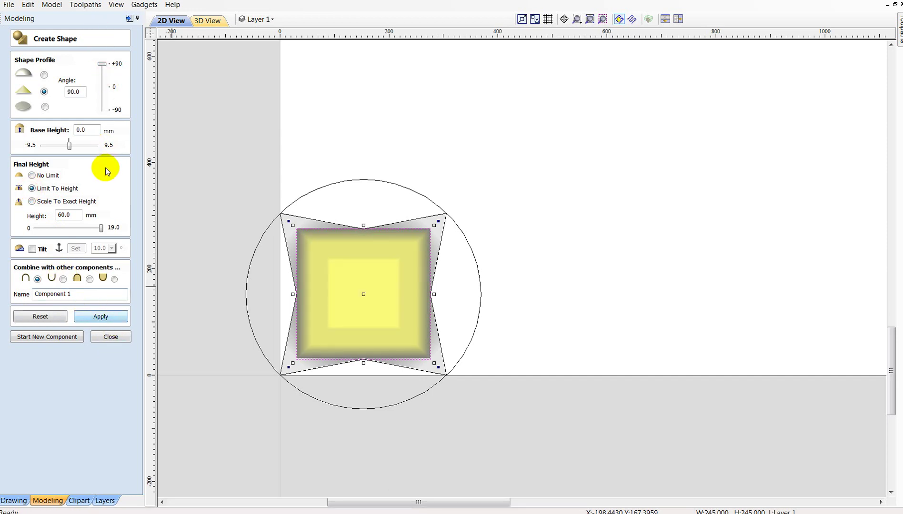
{"action": "left_click", "coordinate": [216, 21]}
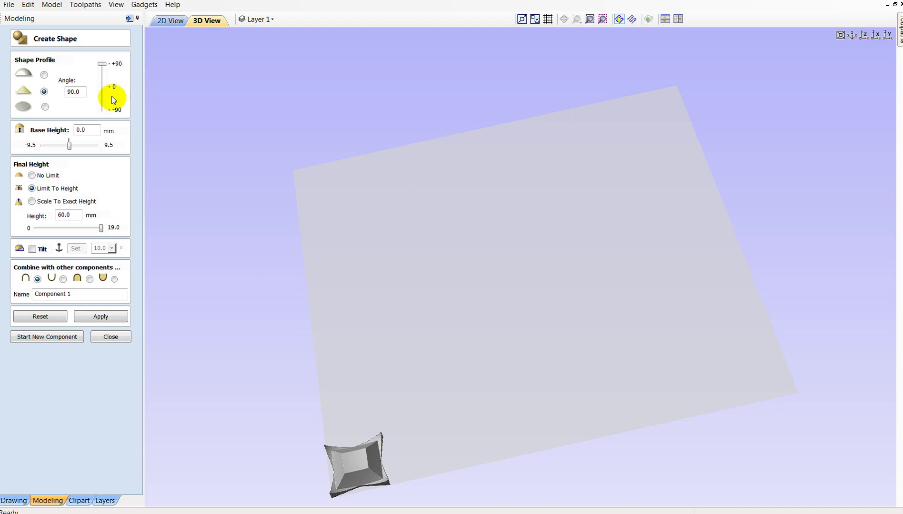
{"action": "left_click", "coordinate": [169, 20]}
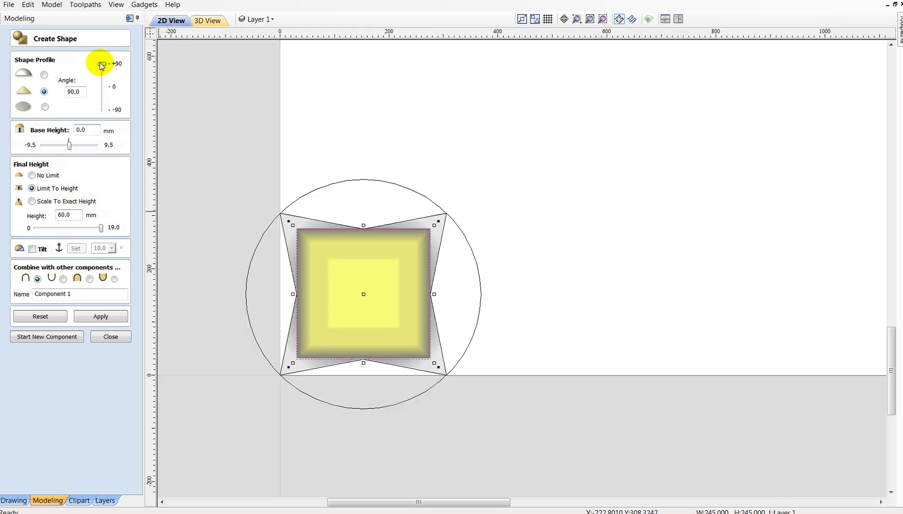
Step: Reapply the shape with 39.6° sides and a 20 mm height limit, and inspect it in 3D
{"action": "left_click_drag", "start_coordinate": [101, 65], "coordinate": [101, 77]}
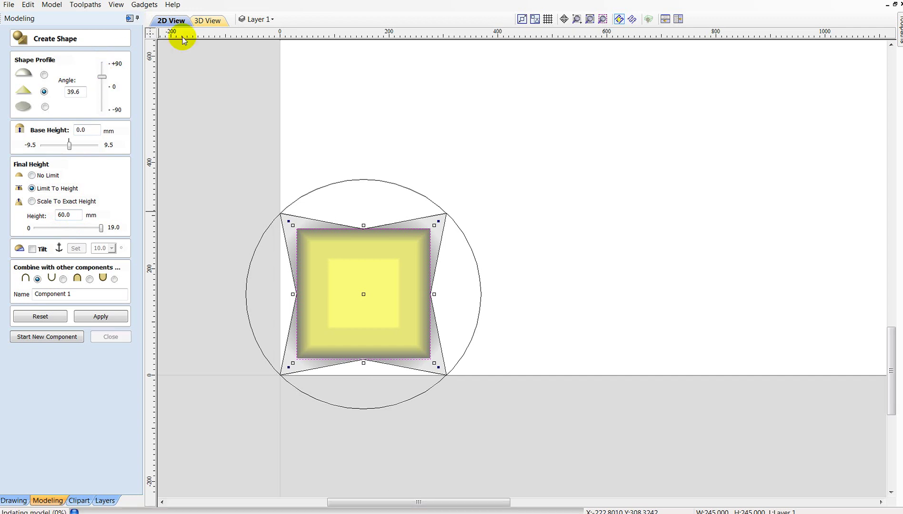
{"action": "left_click", "coordinate": [203, 20]}
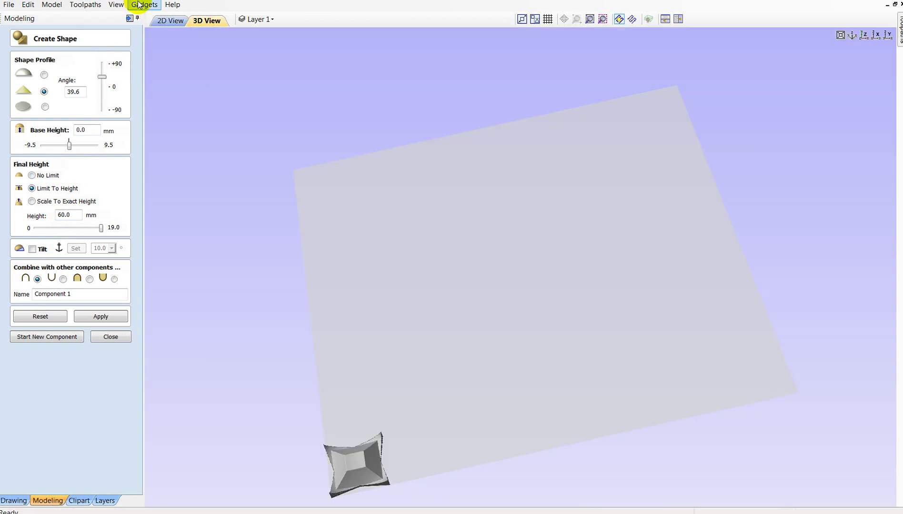
{"action": "left_click", "coordinate": [31, 201]}
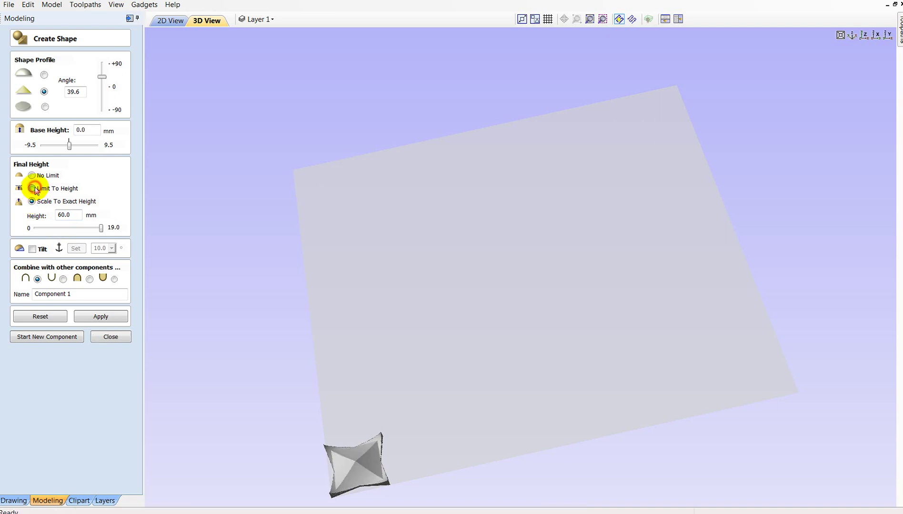
{"action": "left_click", "coordinate": [32, 188]}
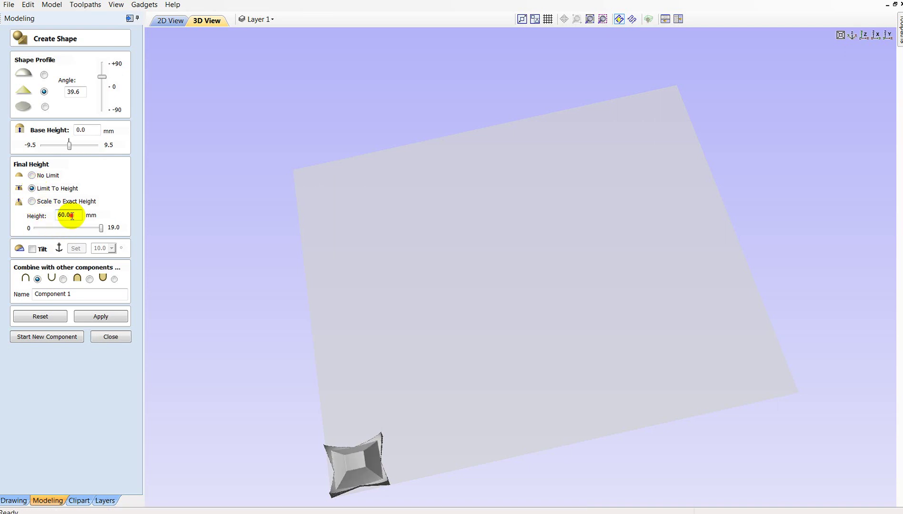
{"action": "type", "text": "20"}
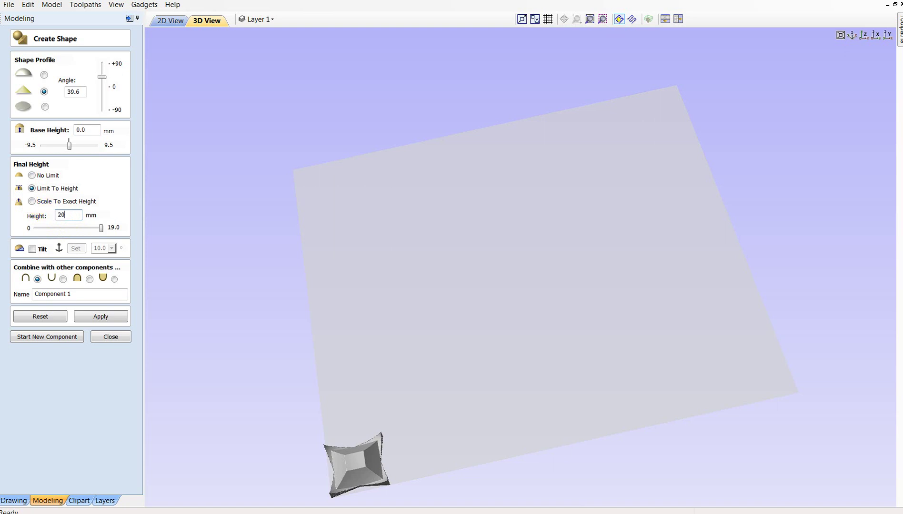
{"action": "left_click", "coordinate": [96, 317]}
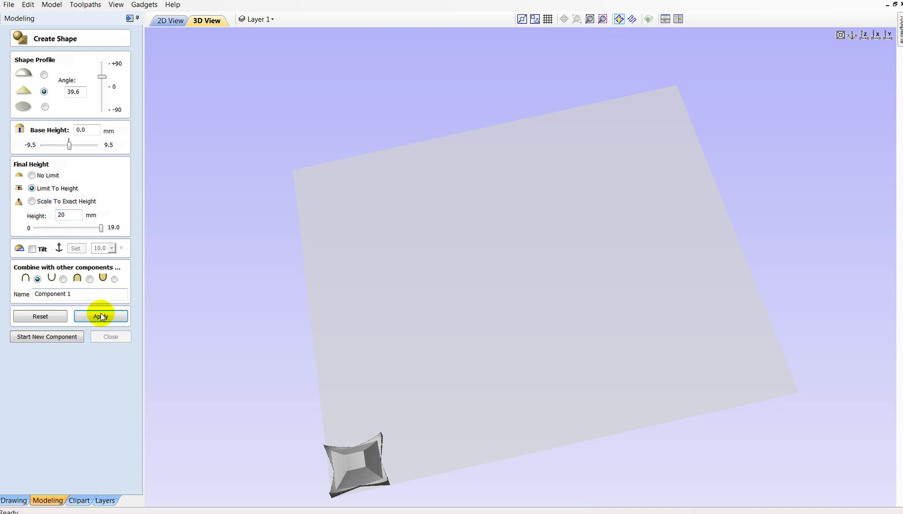
{"action": "mouse_move", "coordinate": [404, 294]}
{"action": "left_mouse_down"}
{"action": "mouse_move", "coordinate": [603, 323]}
{"action": "mouse_move", "coordinate": [514, 372]}
{"action": "mouse_move", "coordinate": [452, 312]}
{"action": "mouse_move", "coordinate": [430, 339]}
{"action": "mouse_move", "coordinate": [379, 332]}
{"action": "mouse_move", "coordinate": [427, 283]}
{"action": "mouse_move", "coordinate": [378, 303]}
{"action": "left_mouse_up"}
{"action": "left_click_drag", "start_coordinate": [402, 243], "coordinate": [398, 240]}
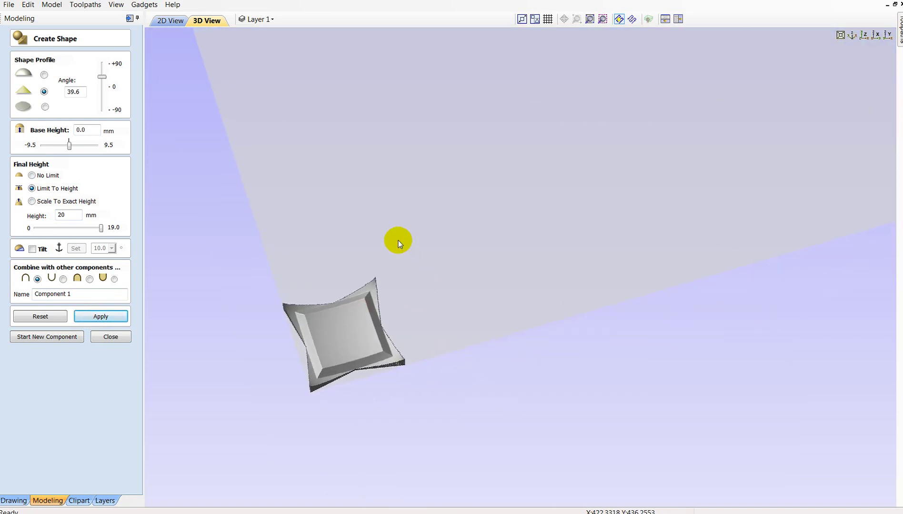
{"action": "key", "text": "F2"}
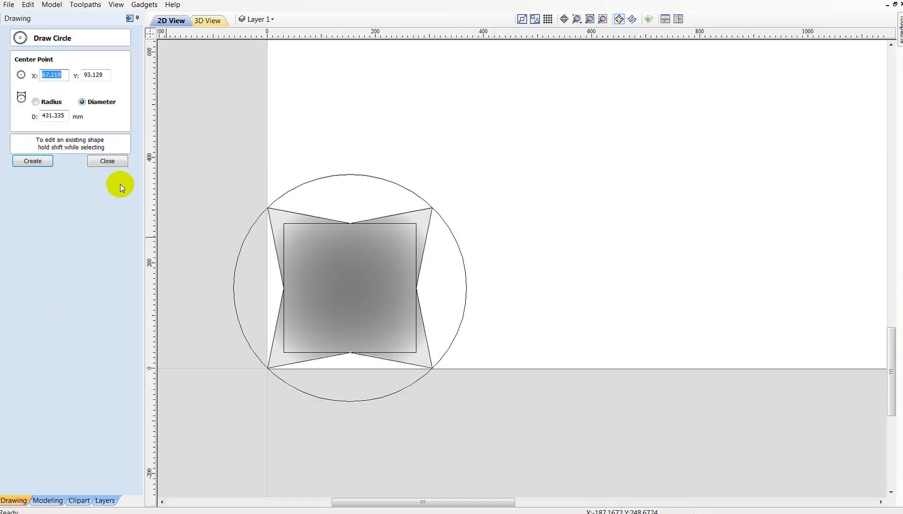
Step: Shape the tile's inner square with a 39.6° profile limited to 30 mm
{"action": "left_click", "coordinate": [116, 164]}
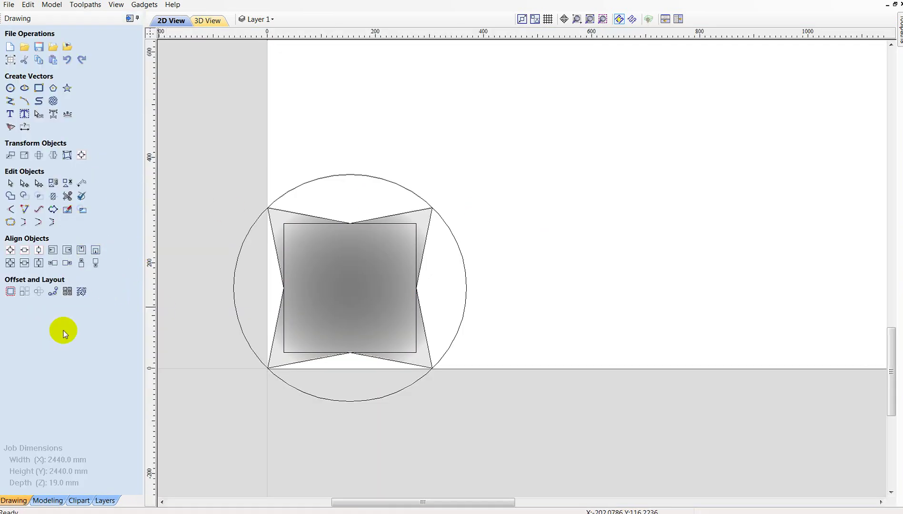
{"action": "left_click", "coordinate": [46, 500]}
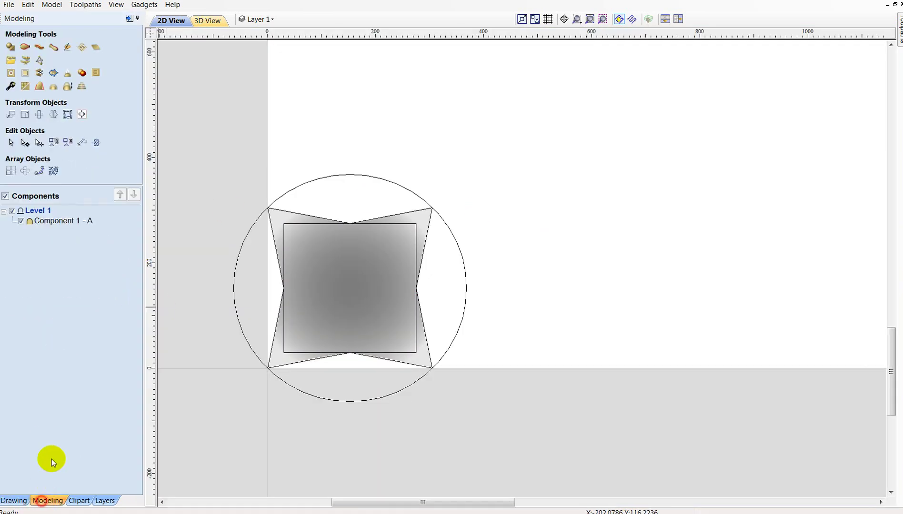
{"action": "left_click", "coordinate": [9, 48]}
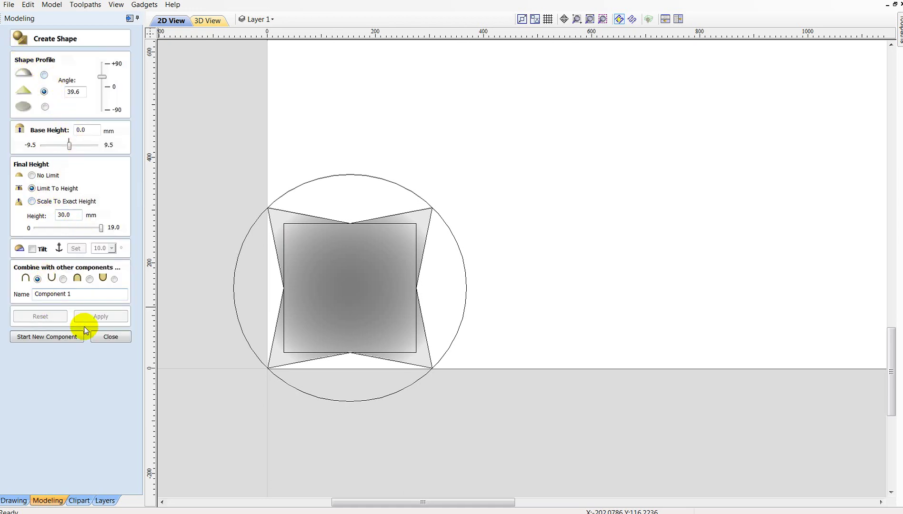
{"action": "left_click", "coordinate": [282, 335]}
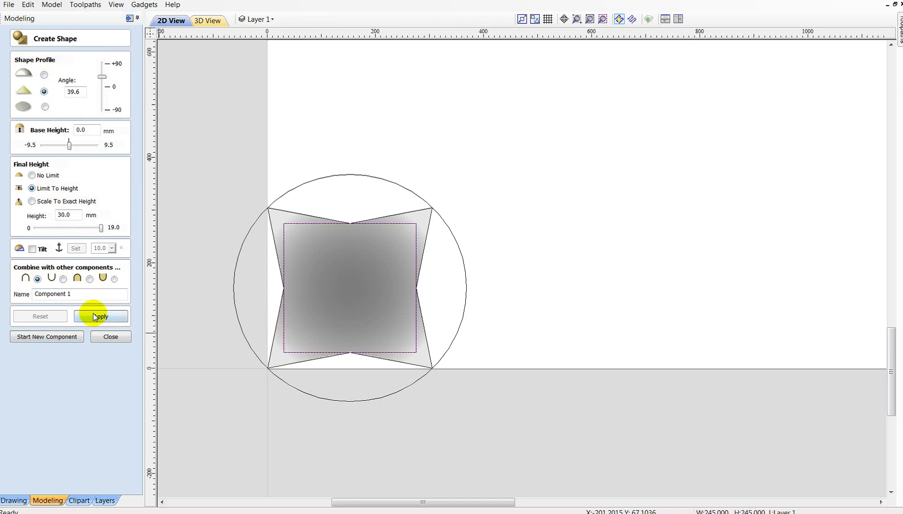
{"action": "left_click", "coordinate": [95, 316]}
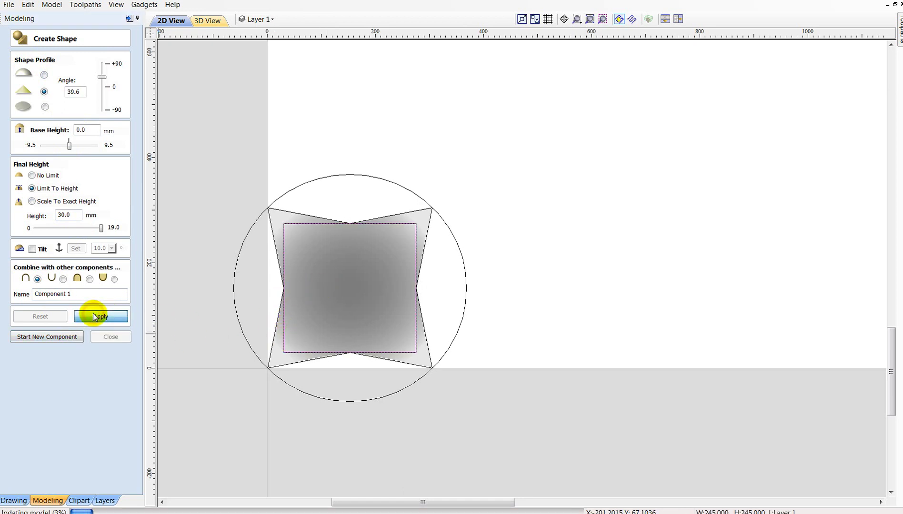
Step: Preview the raised square in 3D, commit it as a new component, and return to 2D
{"action": "left_click", "coordinate": [205, 20]}
{"action": "left_click_drag", "start_coordinate": [402, 390], "coordinate": [350, 315]}
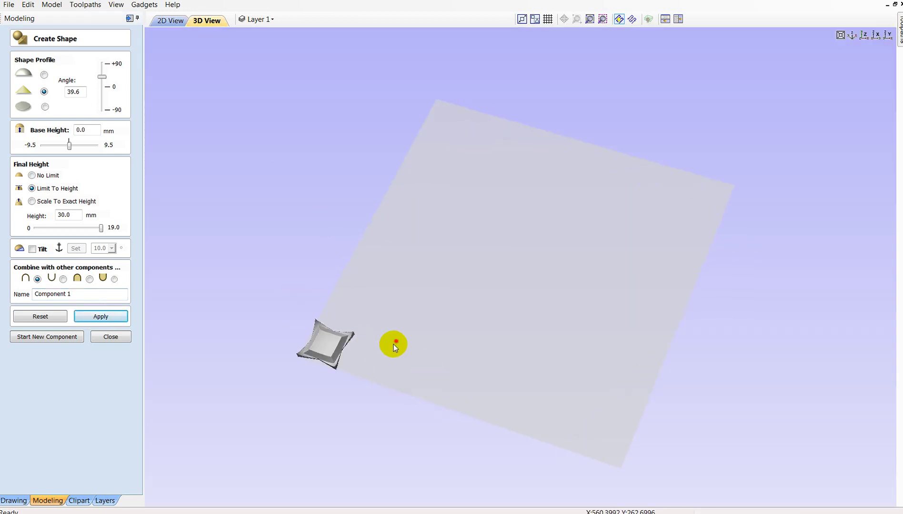
{"action": "left_click_drag", "start_coordinate": [394, 344], "coordinate": [357, 307]}
{"action": "scroll", "coordinate": [371, 331], "scroll_direction": "up", "scroll_amount": 3}
{"action": "scroll", "coordinate": [439, 284], "scroll_direction": "up", "scroll_amount": 3}
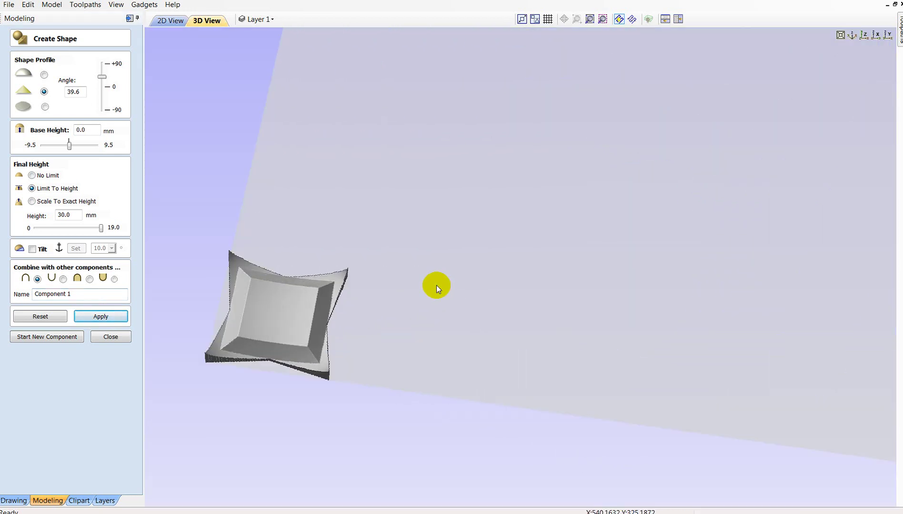
{"action": "left_click", "coordinate": [69, 337]}
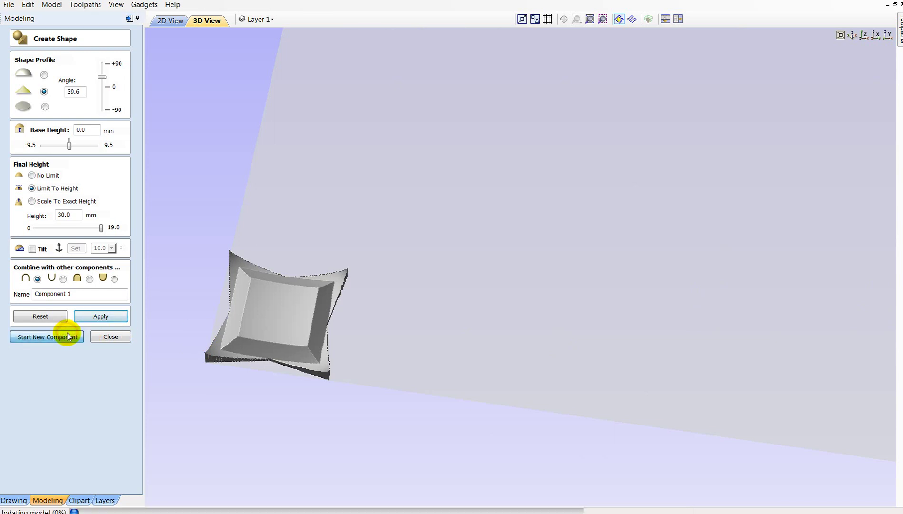
{"action": "left_click", "coordinate": [110, 335]}
{"action": "left_click", "coordinate": [172, 21]}
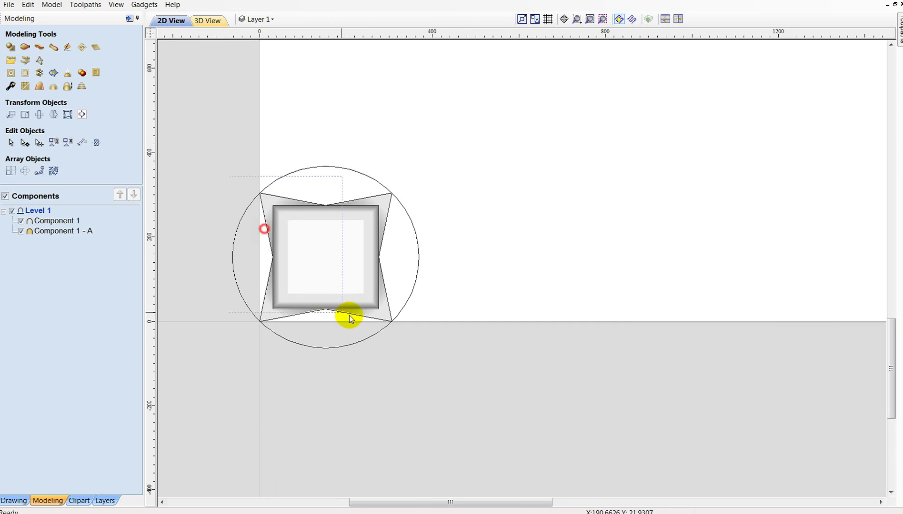
Step: Array-copy both tile components into an 8 × 8 grid with zero gap
{"action": "left_click", "coordinate": [386, 323]}
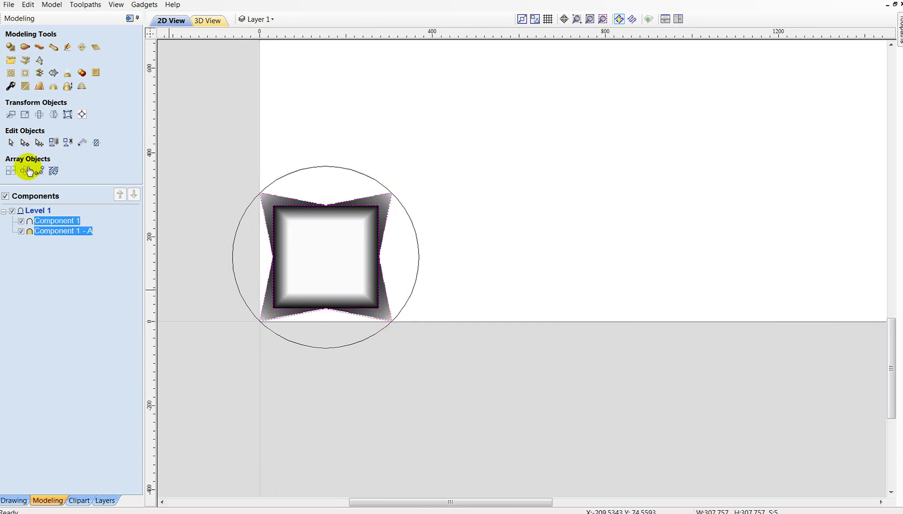
{"action": "left_click", "coordinate": [9, 171]}
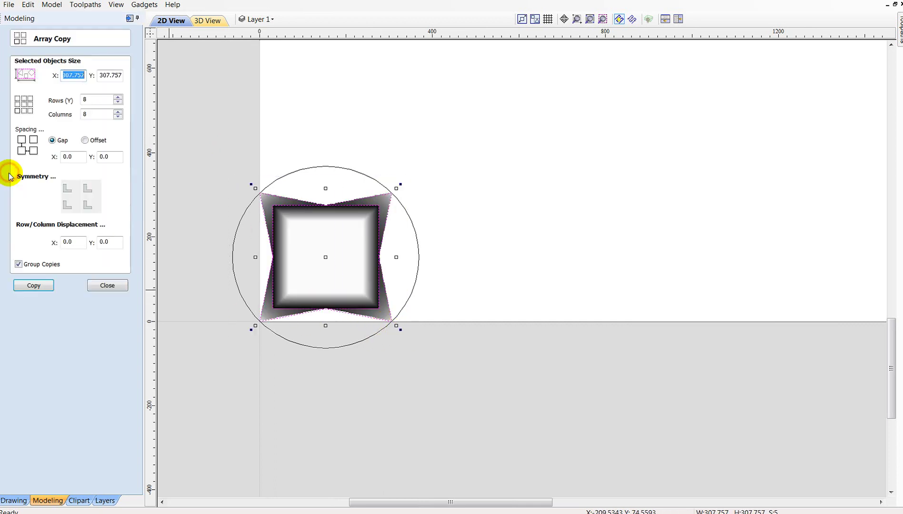
{"action": "left_click", "coordinate": [38, 286]}
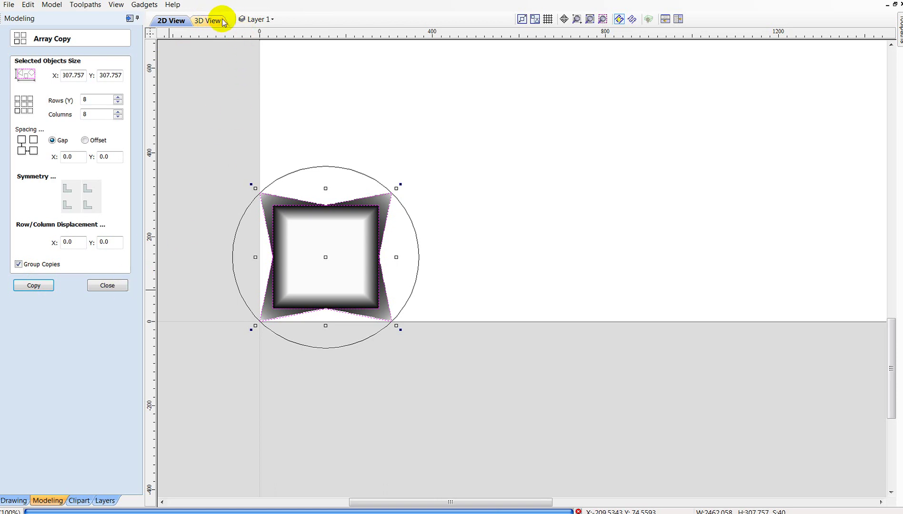
{"action": "left_click", "coordinate": [115, 285]}
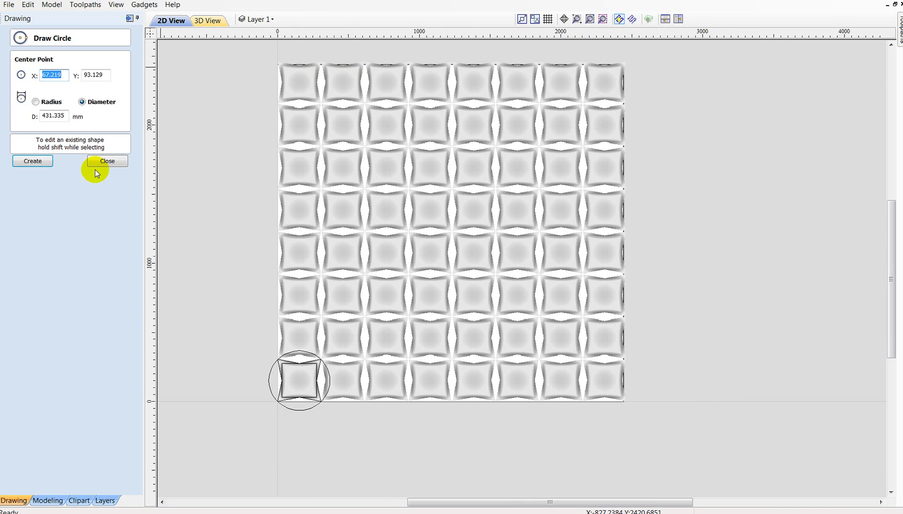
Step: Orbit and zoom the tiled relief in 3D to inspect it from flat and steep angles
{"action": "left_click", "coordinate": [102, 165]}
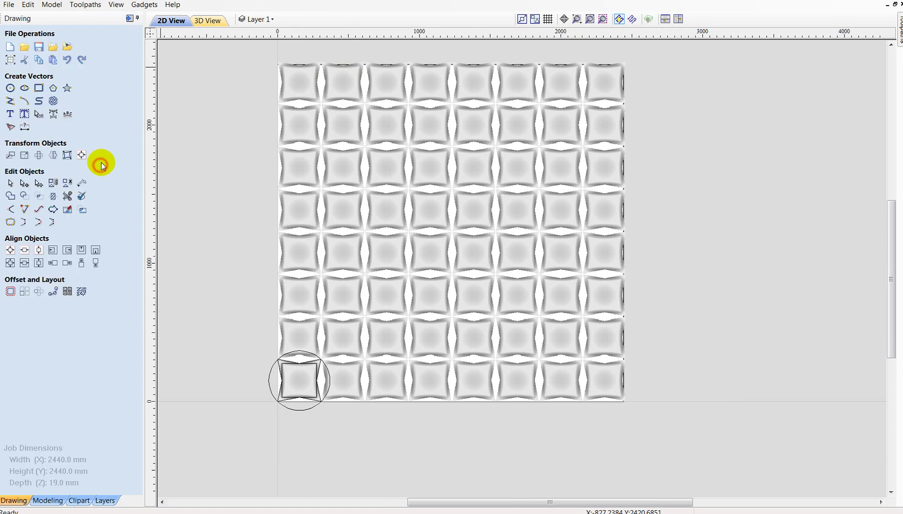
{"action": "left_click", "coordinate": [212, 20]}
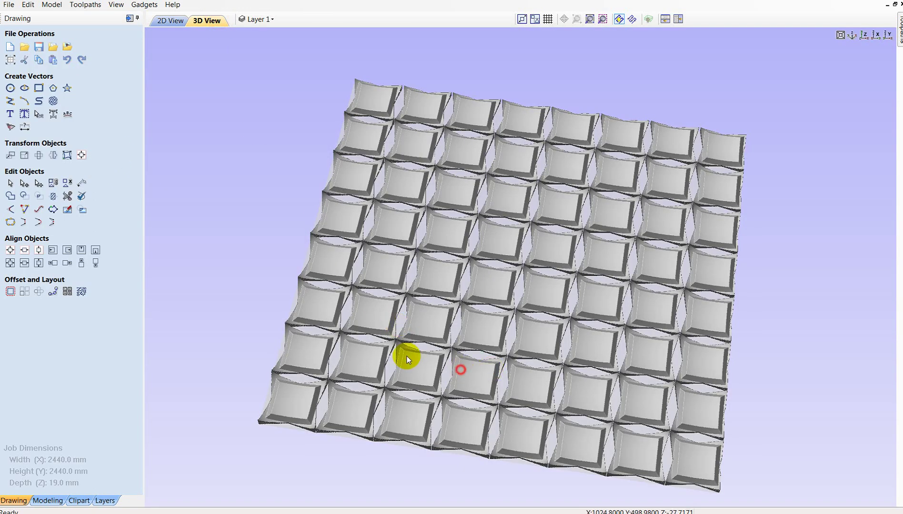
{"action": "mouse_move", "coordinate": [407, 356]}
{"action": "left_mouse_down"}
{"action": "mouse_move", "coordinate": [563, 342]}
{"action": "mouse_move", "coordinate": [489, 267]}
{"action": "left_mouse_up"}
{"action": "scroll", "coordinate": [381, 240], "scroll_direction": "up", "scroll_amount": 5}
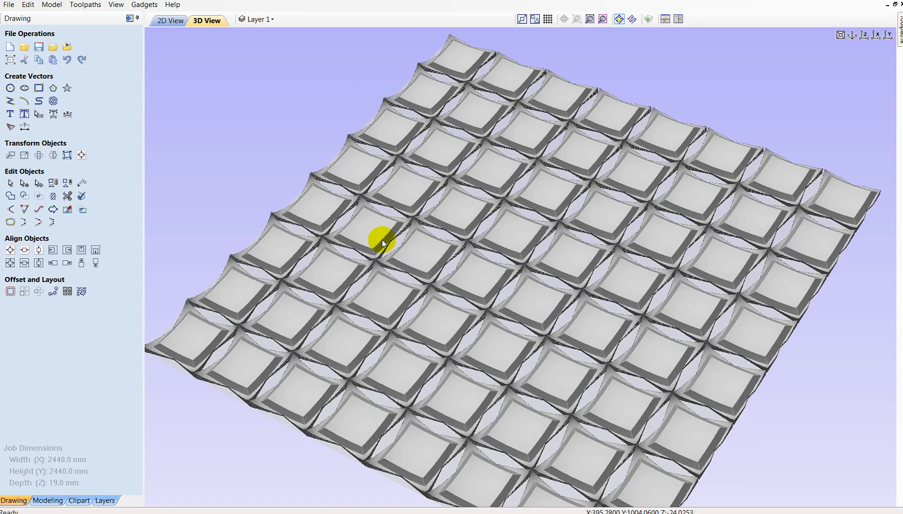
{"action": "mouse_move", "coordinate": [381, 240]}
{"action": "left_mouse_down"}
{"action": "mouse_move", "coordinate": [282, 288]}
{"action": "mouse_move", "coordinate": [403, 327]}
{"action": "left_mouse_up"}
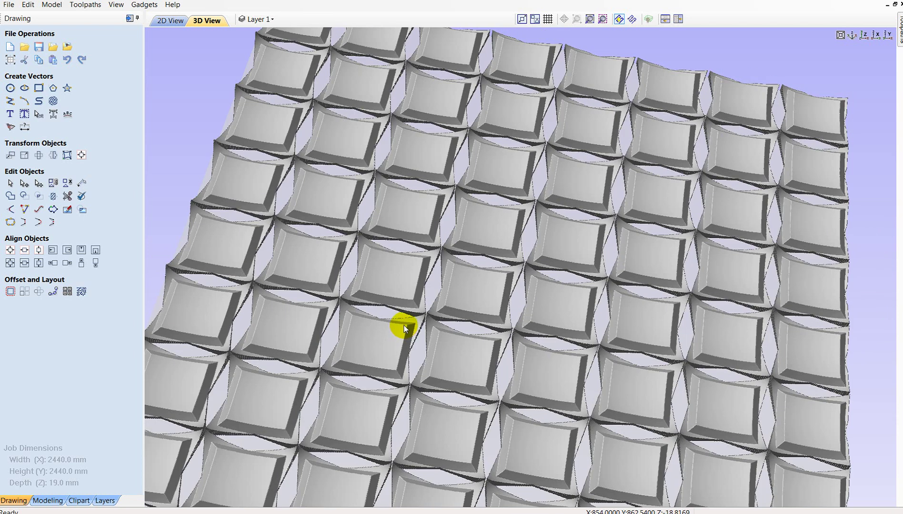
{"action": "scroll", "coordinate": [403, 325], "scroll_direction": "down", "scroll_amount": 5}
{"action": "left_click_drag", "start_coordinate": [528, 341], "coordinate": [386, 302]}
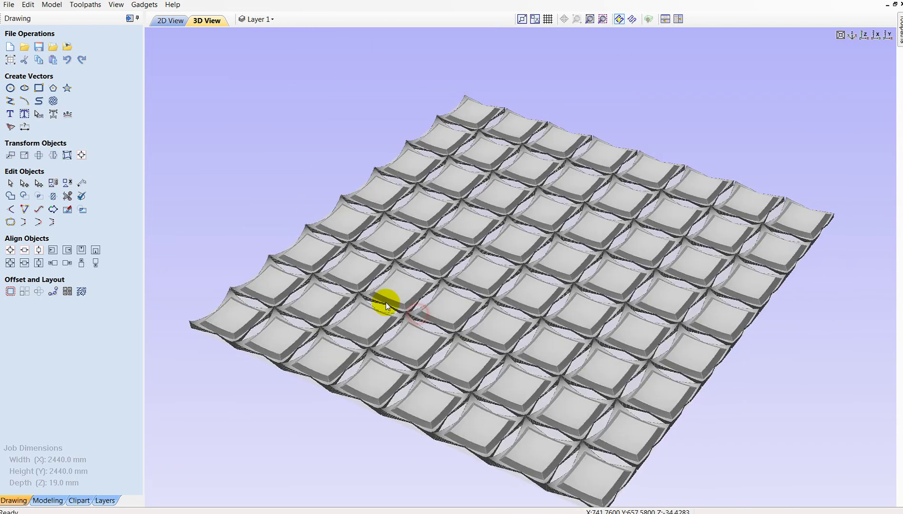
Step: Back in 2D, close the Array Copy settings and select the grouped tile component
{"action": "left_click", "coordinate": [174, 21]}
{"action": "scroll", "coordinate": [307, 104], "scroll_direction": "down", "scroll_amount": 2}
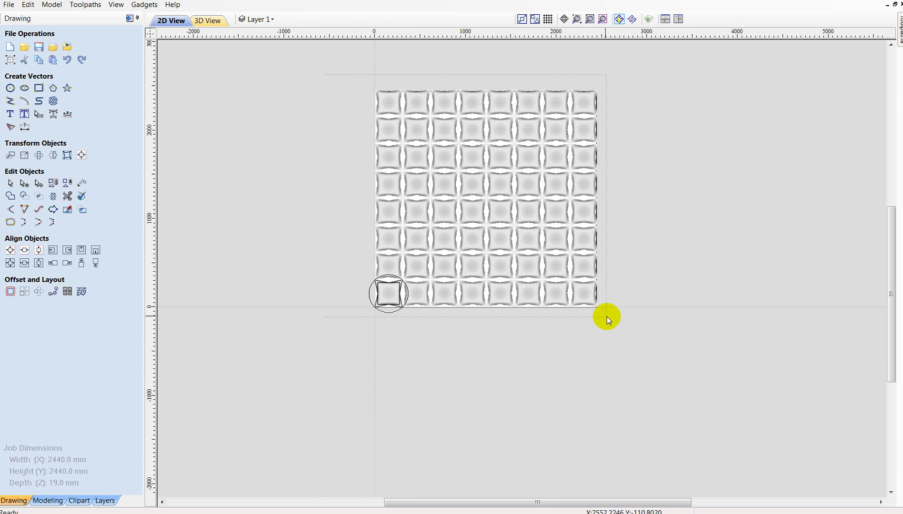
{"action": "scroll", "coordinate": [620, 305], "scroll_direction": "up", "scroll_amount": 2}
{"action": "scroll", "coordinate": [600, 328], "scroll_direction": "down", "scroll_amount": 3}
{"action": "scroll", "coordinate": [687, 302], "scroll_direction": "up", "scroll_amount": 2}
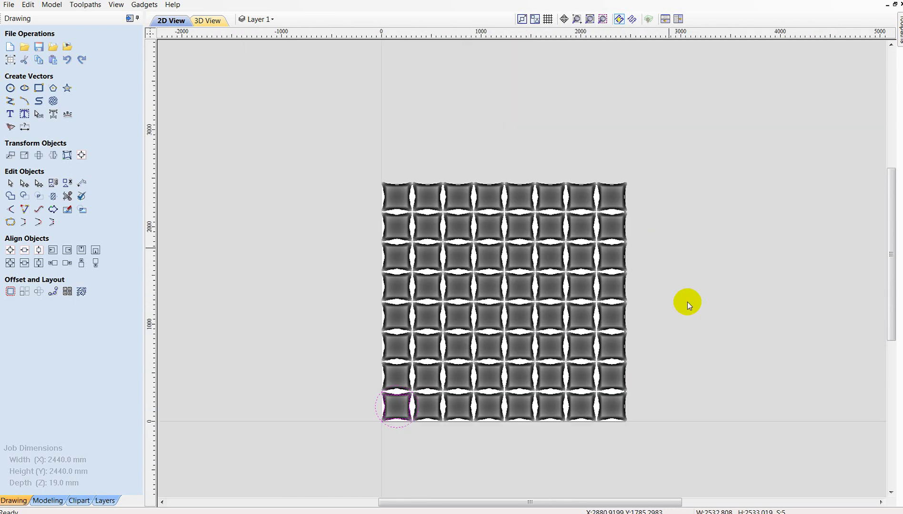
{"action": "scroll", "coordinate": [715, 428], "scroll_direction": "up", "scroll_amount": 2}
{"action": "left_click", "coordinate": [55, 490]}
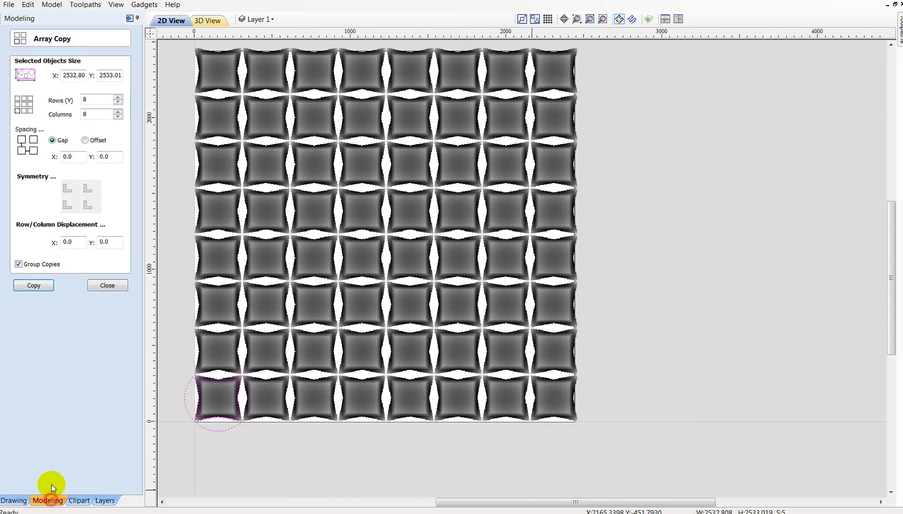
{"action": "left_click", "coordinate": [108, 288]}
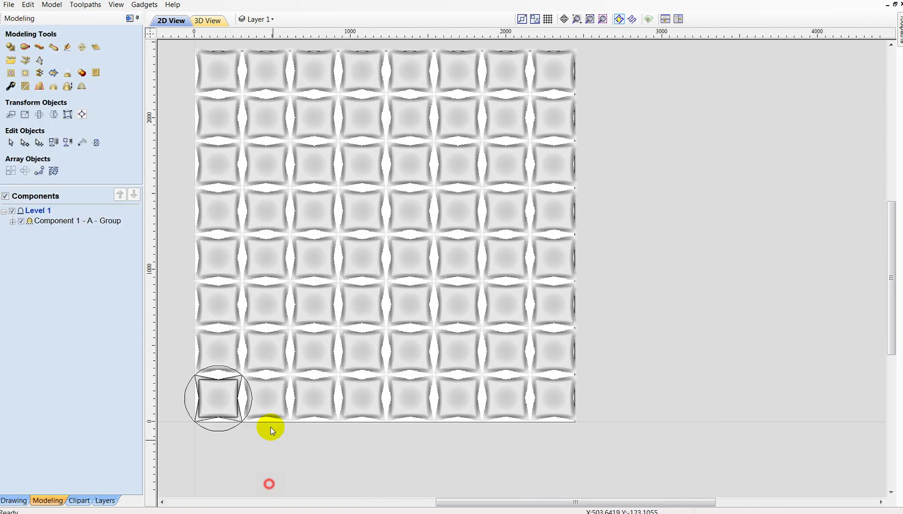
{"action": "left_click", "coordinate": [225, 399]}
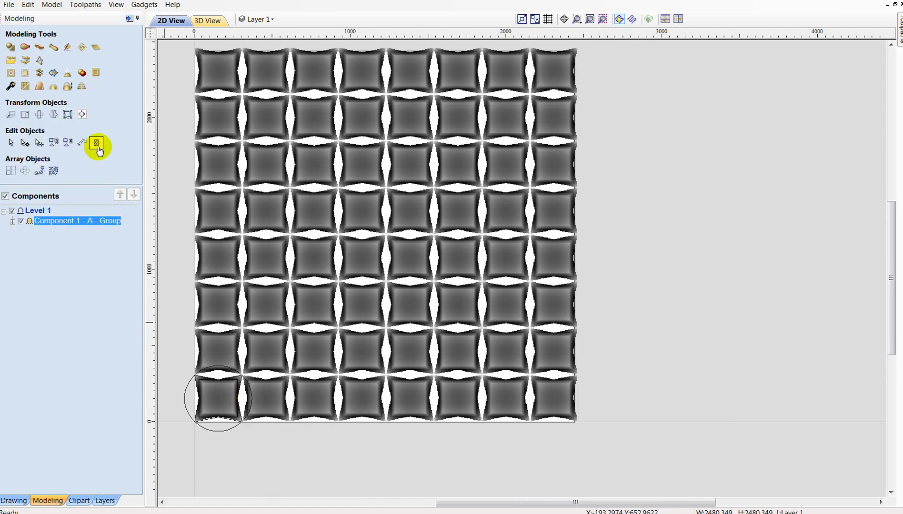
Step: Apply a 45° draft to the grouped tile grid and show it in 3D
{"action": "left_click", "coordinate": [38, 87]}
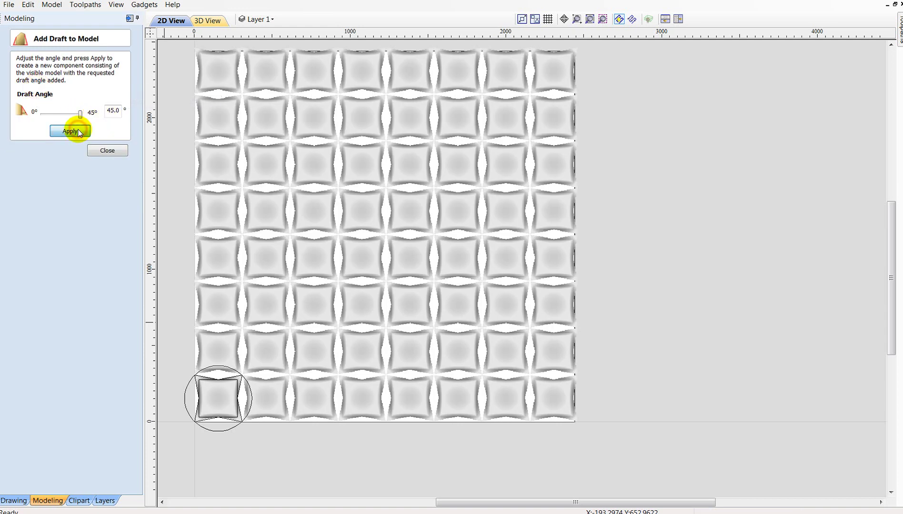
{"action": "left_click", "coordinate": [79, 133]}
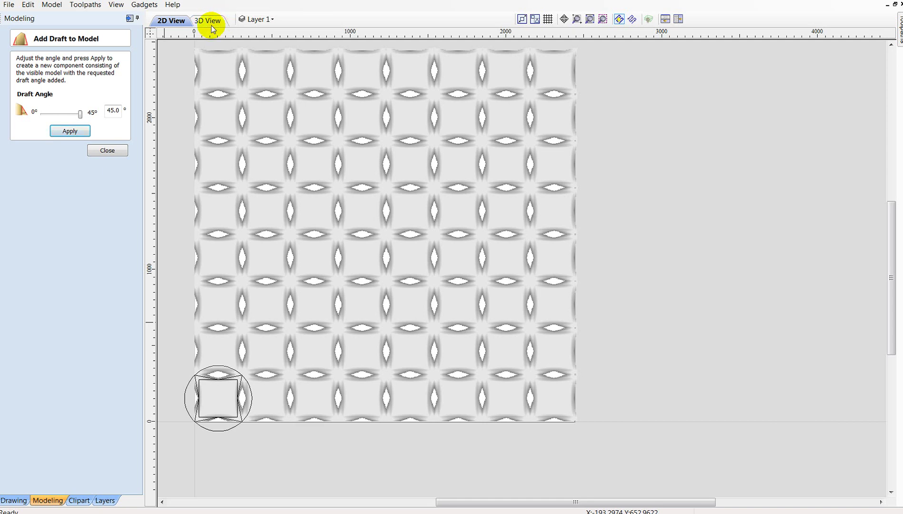
{"action": "left_click", "coordinate": [212, 25]}
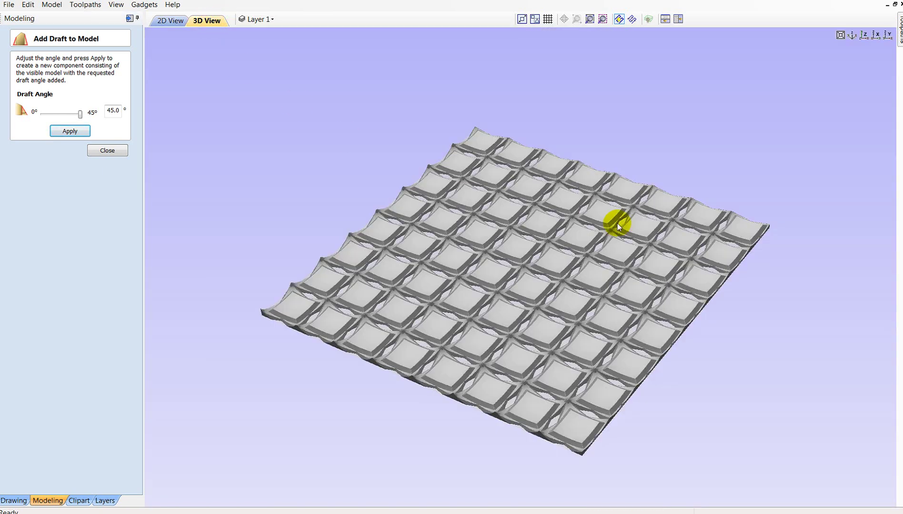
Step: Orbit and zoom the drafted grid to inspect its sloping tile walls from several angles
{"action": "mouse_move", "coordinate": [618, 224]}
{"action": "left_mouse_down"}
{"action": "mouse_move", "coordinate": [597, 380]}
{"action": "mouse_move", "coordinate": [489, 280]}
{"action": "mouse_move", "coordinate": [428, 290]}
{"action": "mouse_move", "coordinate": [512, 331]}
{"action": "mouse_move", "coordinate": [491, 298]}
{"action": "mouse_move", "coordinate": [491, 365]}
{"action": "mouse_move", "coordinate": [520, 381]}
{"action": "mouse_move", "coordinate": [516, 389]}
{"action": "mouse_move", "coordinate": [548, 332]}
{"action": "mouse_move", "coordinate": [363, 335]}
{"action": "mouse_move", "coordinate": [504, 341]}
{"action": "left_mouse_up"}
{"action": "scroll", "coordinate": [466, 274], "scroll_direction": "up", "scroll_amount": 3}
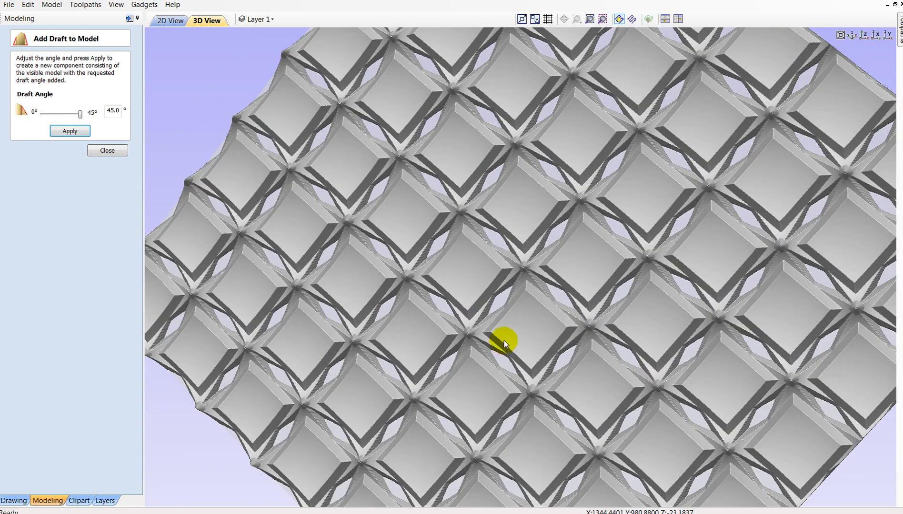
{"action": "mouse_move", "coordinate": [429, 266]}
{"action": "left_mouse_down"}
{"action": "mouse_move", "coordinate": [772, 419]}
{"action": "mouse_move", "coordinate": [693, 440]}
{"action": "mouse_move", "coordinate": [293, 257]}
{"action": "mouse_move", "coordinate": [403, 151]}
{"action": "mouse_move", "coordinate": [364, 202]}
{"action": "left_mouse_up"}
{"action": "scroll", "coordinate": [315, 271], "scroll_direction": "up", "scroll_amount": 3}
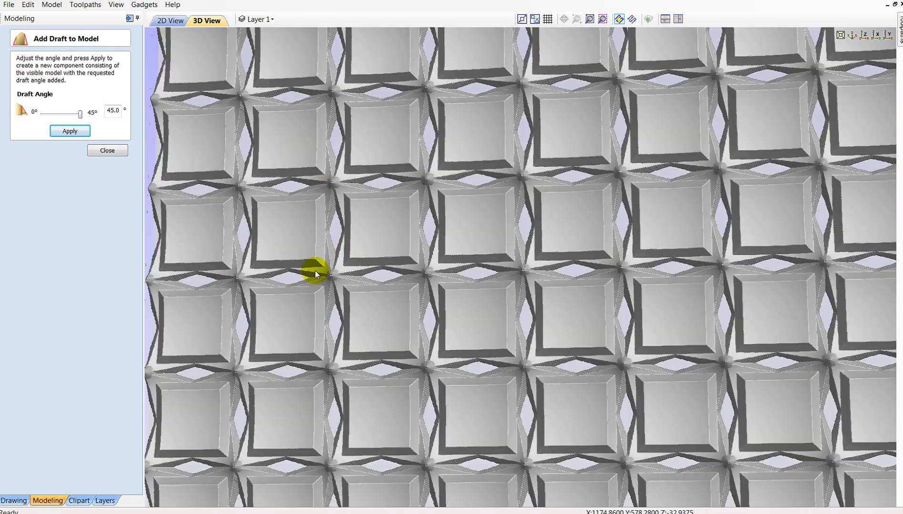
{"action": "mouse_move", "coordinate": [360, 309]}
{"action": "left_mouse_down"}
{"action": "mouse_move", "coordinate": [460, 364]}
{"action": "mouse_move", "coordinate": [476, 365]}
{"action": "mouse_move", "coordinate": [419, 252]}
{"action": "mouse_move", "coordinate": [538, 292]}
{"action": "left_mouse_up"}
{"action": "mouse_move", "coordinate": [575, 242]}
{"action": "left_mouse_down"}
{"action": "mouse_move", "coordinate": [361, 230]}
{"action": "mouse_move", "coordinate": [447, 347]}
{"action": "mouse_move", "coordinate": [570, 334]}
{"action": "mouse_move", "coordinate": [558, 346]}
{"action": "mouse_move", "coordinate": [546, 438]}
{"action": "mouse_move", "coordinate": [580, 396]}
{"action": "mouse_move", "coordinate": [620, 390]}
{"action": "mouse_move", "coordinate": [483, 257]}
{"action": "mouse_move", "coordinate": [512, 309]}
{"action": "mouse_move", "coordinate": [617, 409]}
{"action": "mouse_move", "coordinate": [719, 421]}
{"action": "mouse_move", "coordinate": [685, 343]}
{"action": "mouse_move", "coordinate": [645, 309]}
{"action": "left_mouse_up"}
{"action": "scroll", "coordinate": [648, 309], "scroll_direction": "down", "scroll_amount": 3}
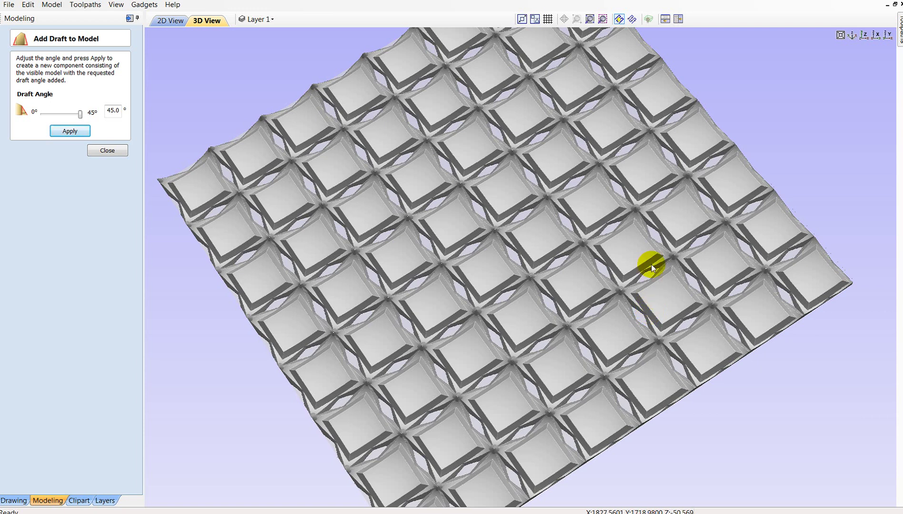
{"action": "scroll", "coordinate": [651, 263], "scroll_direction": "up", "scroll_amount": 3}
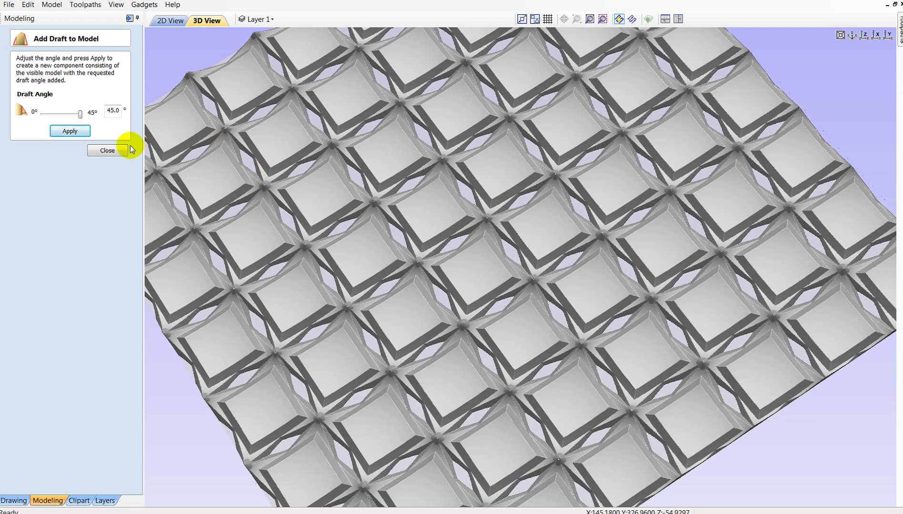